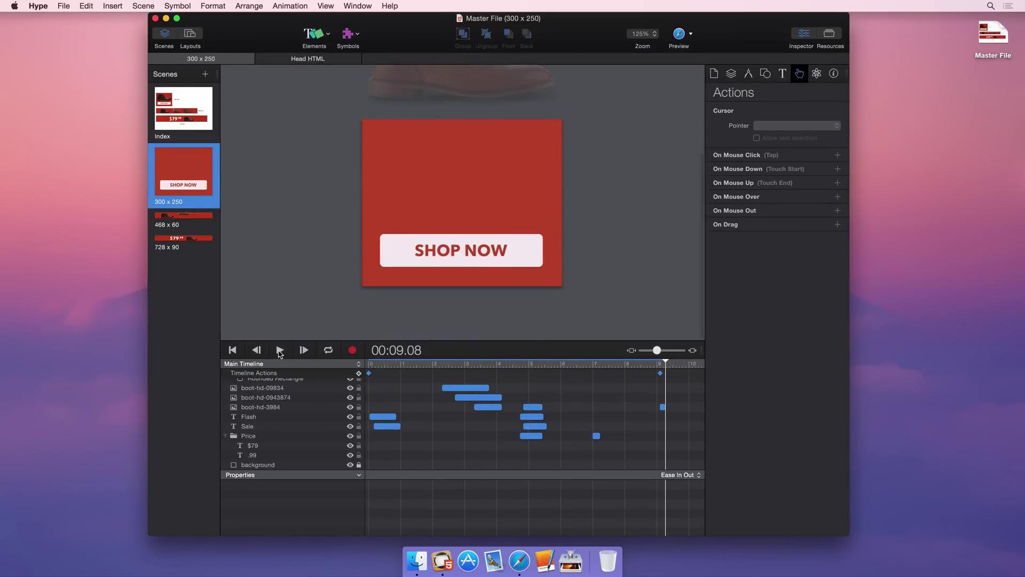
# Scrub twice through the 468 x 60 banner's animation and select its boot-hd-0943874 bar.
pyautogui.click(183, 220)
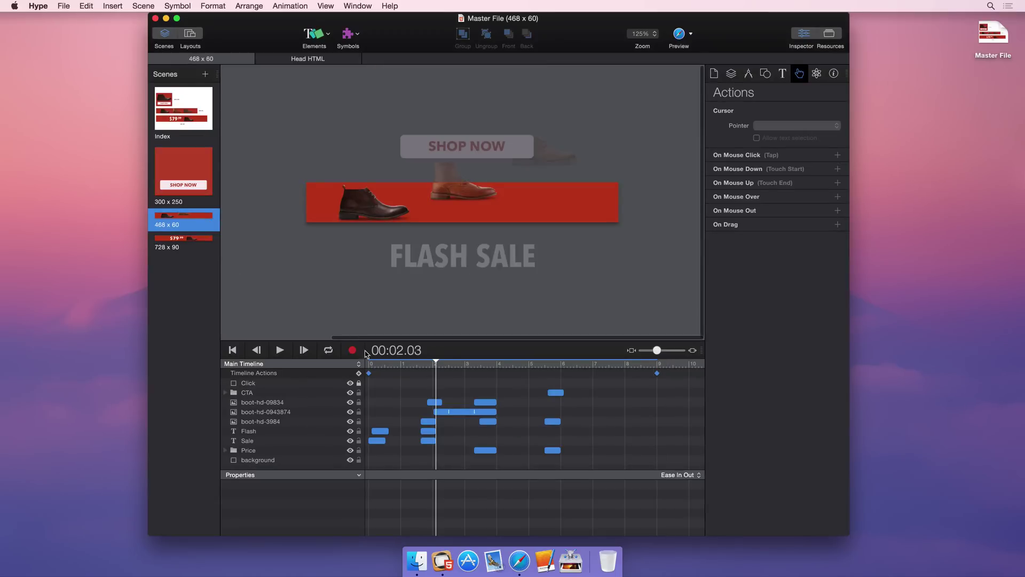
pyautogui.moveTo(378, 367); pyautogui.dragTo(492, 368)
pyautogui.click(463, 415)
pyautogui.moveTo(372, 368); pyautogui.dragTo(481, 370)
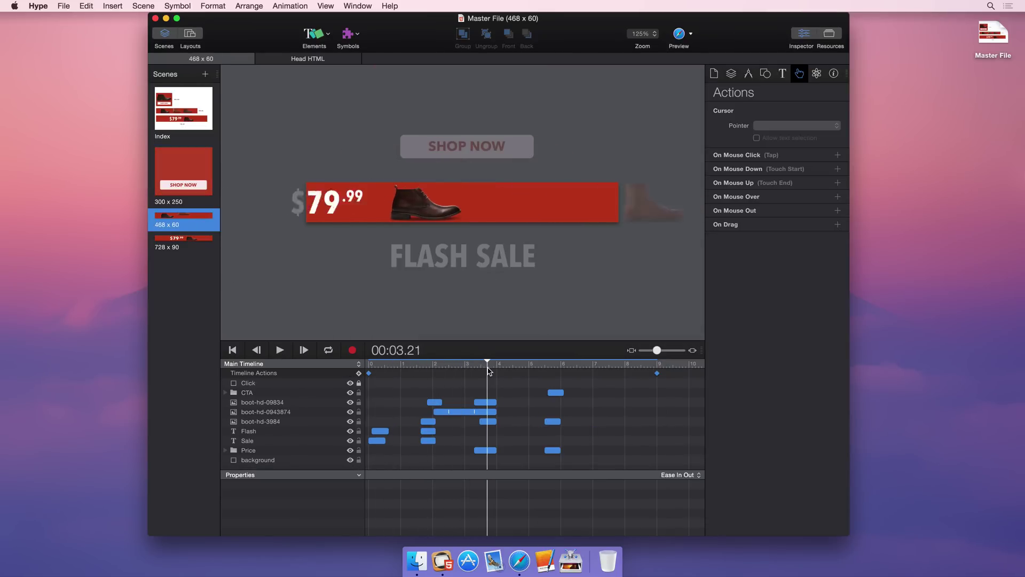
pyautogui.click(462, 414)
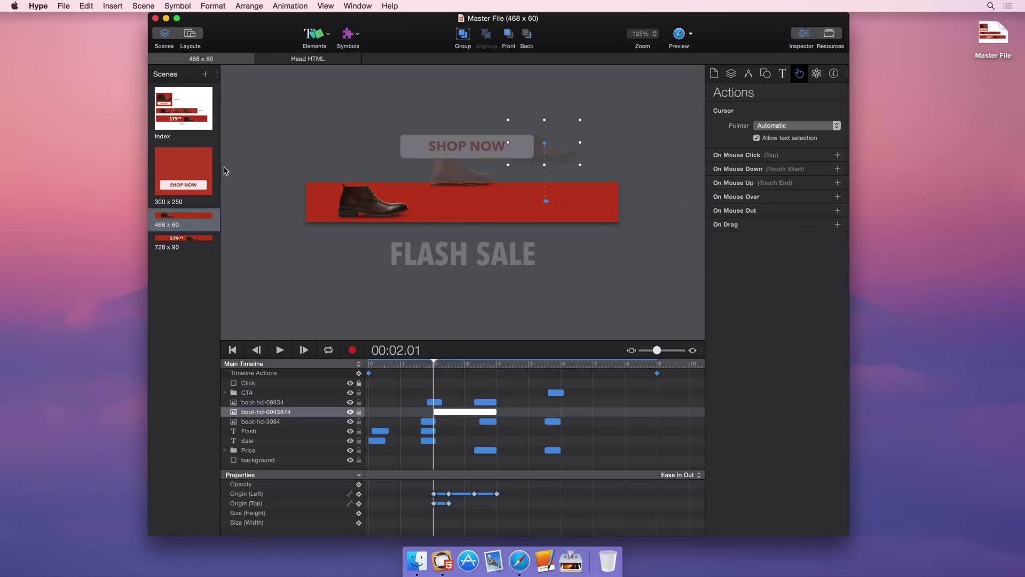
# Set the canvas zoom to 100% and return to the Index scene.
pyautogui.click(190, 112)
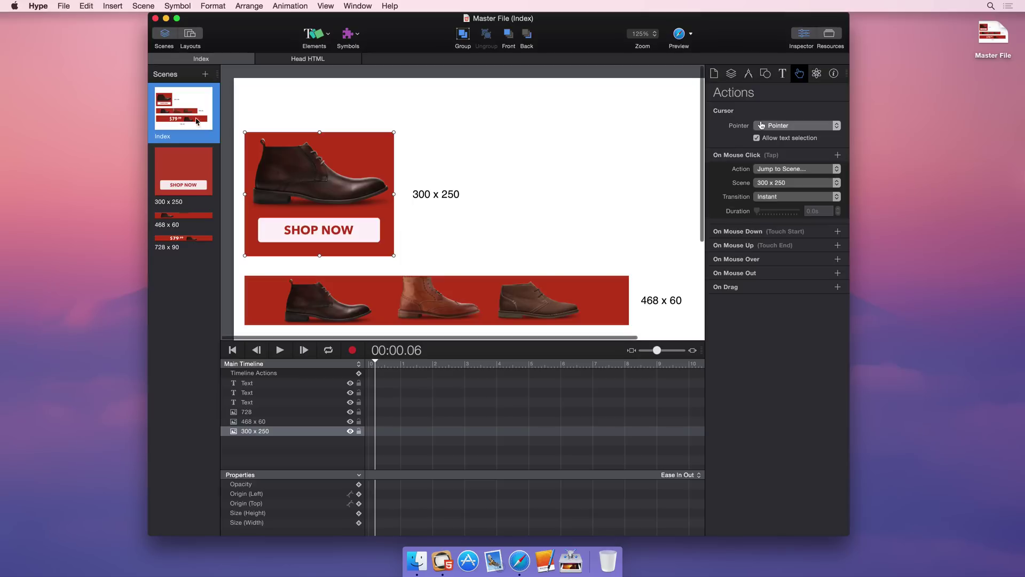
pyautogui.scroll(-3, 446, 190)
pyautogui.scroll(-2, 446, 189)
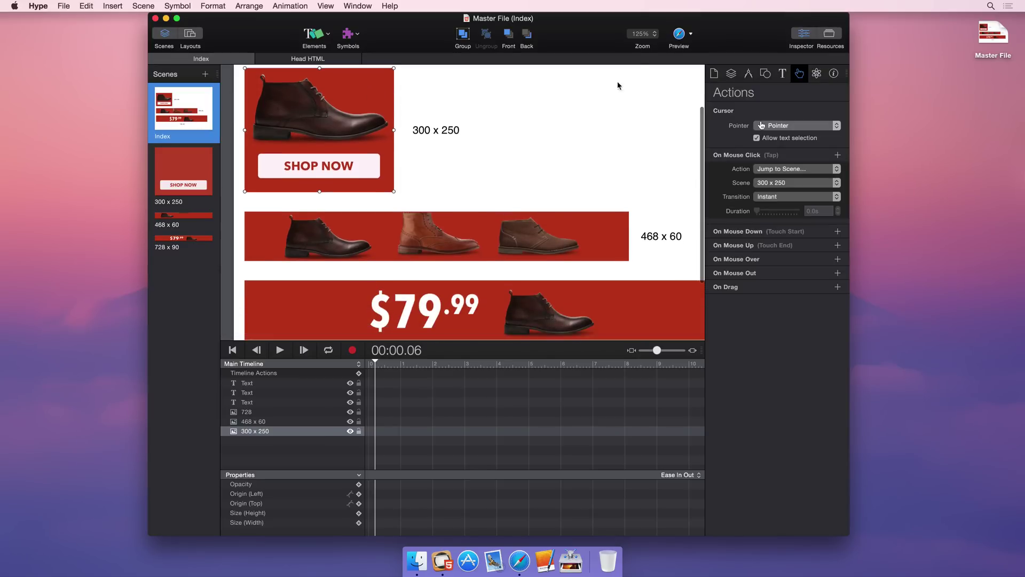
pyautogui.click(643, 34)
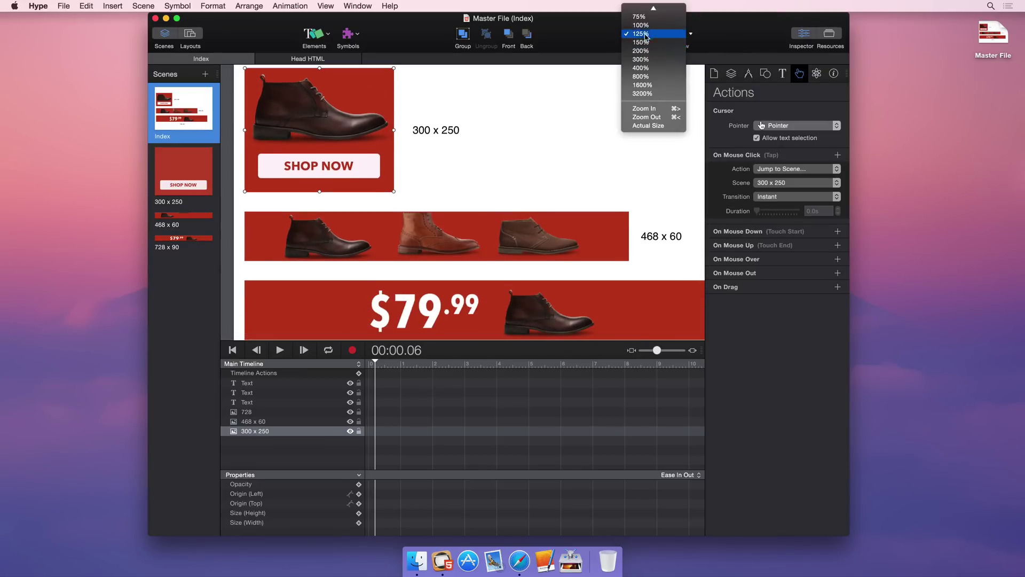
pyautogui.click(640, 25)
pyautogui.scroll(-2, 569, 126)
pyautogui.click(578, 124)
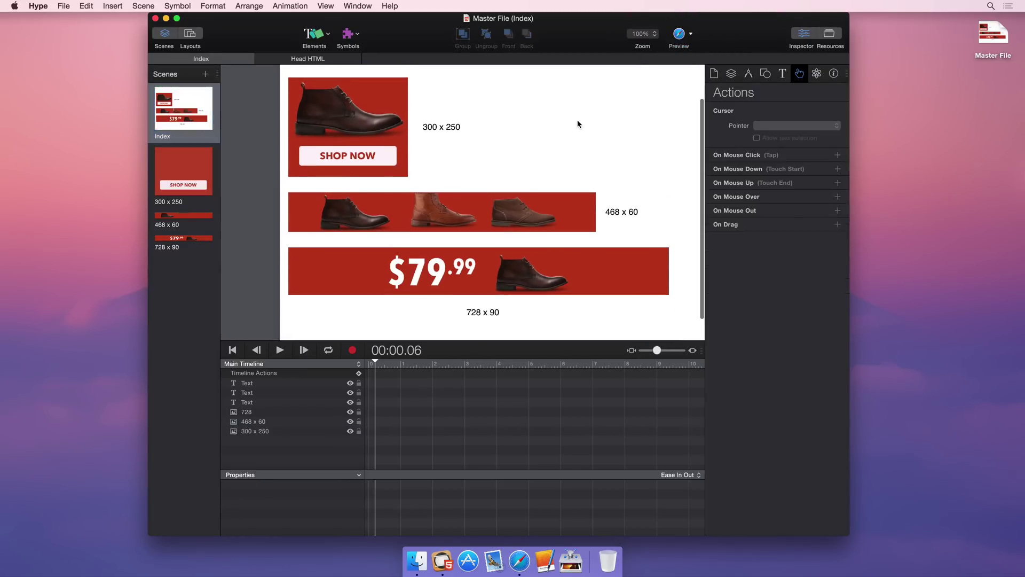
pyautogui.click(192, 221)
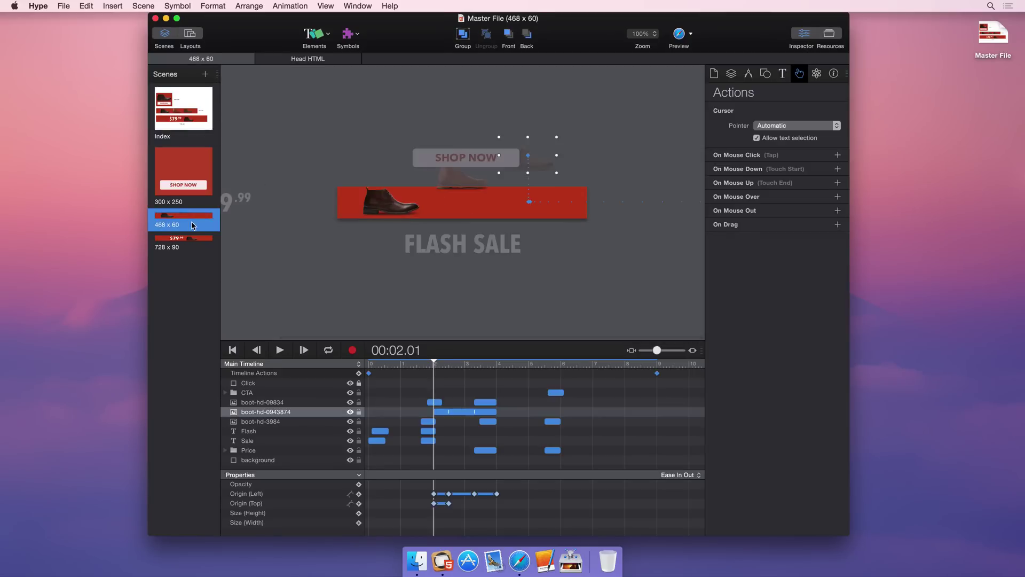
pyautogui.click(186, 112)
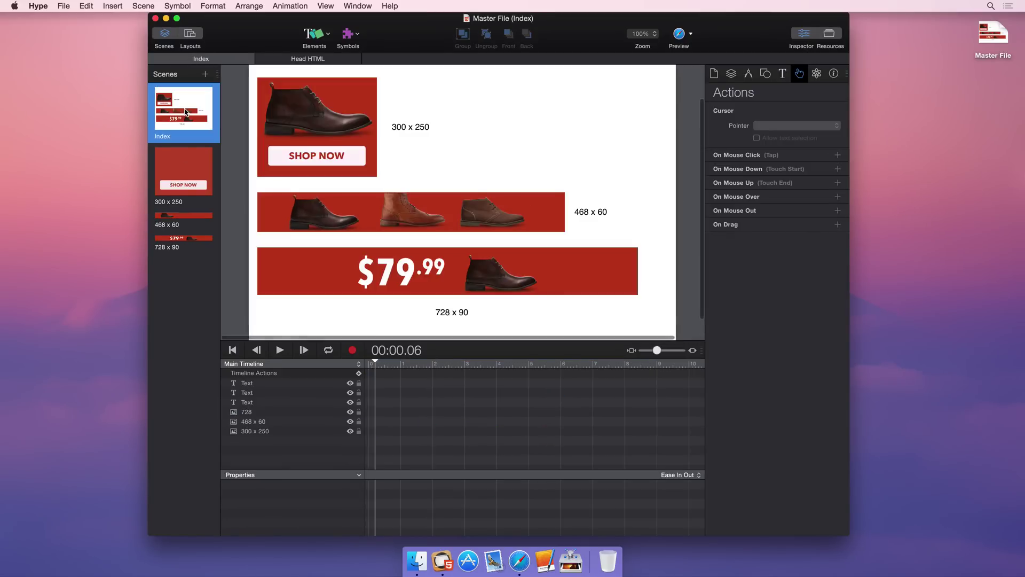
# In the 300 x 250 scene, scrub near the end and select the SHOP NOW group.
pyautogui.click(182, 173)
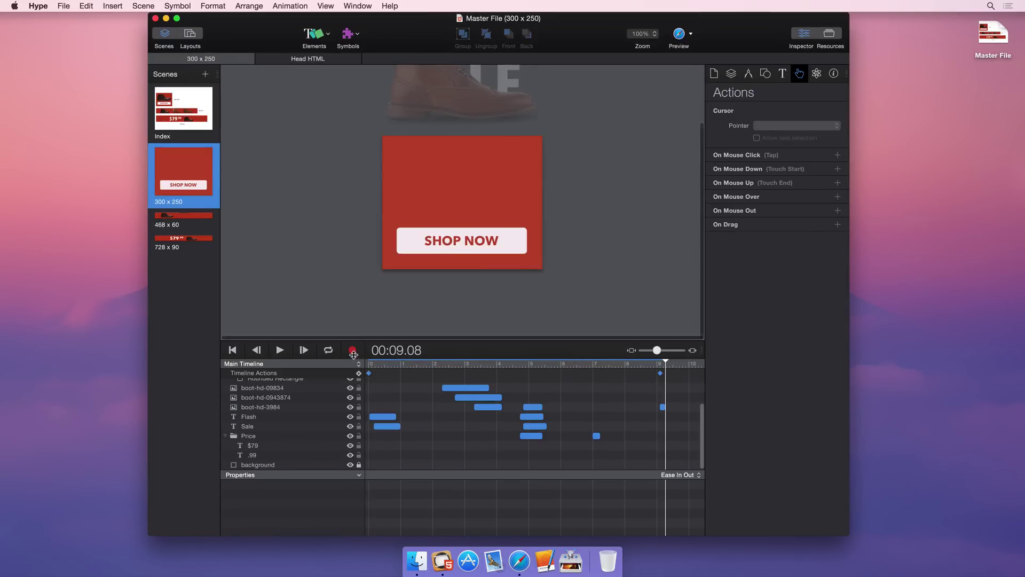
pyautogui.moveTo(373, 365); pyautogui.dragTo(652, 365)
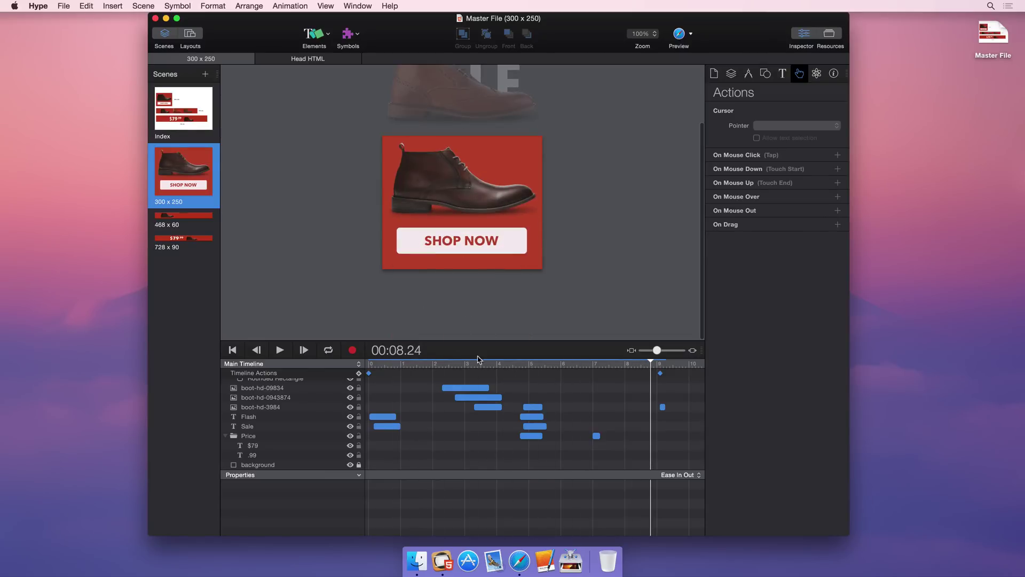
pyautogui.scroll(3, 257, 419)
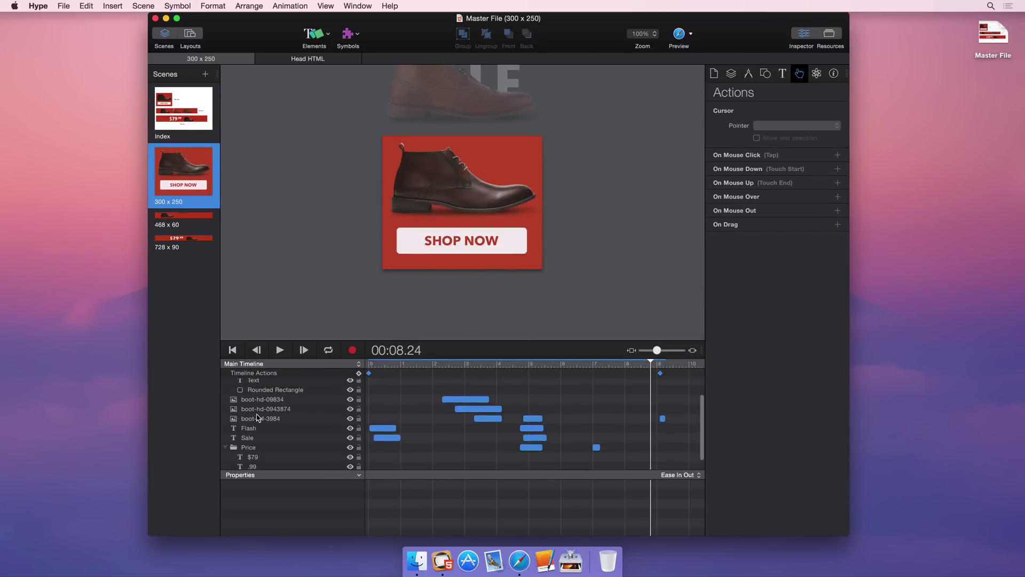
pyautogui.click(257, 393)
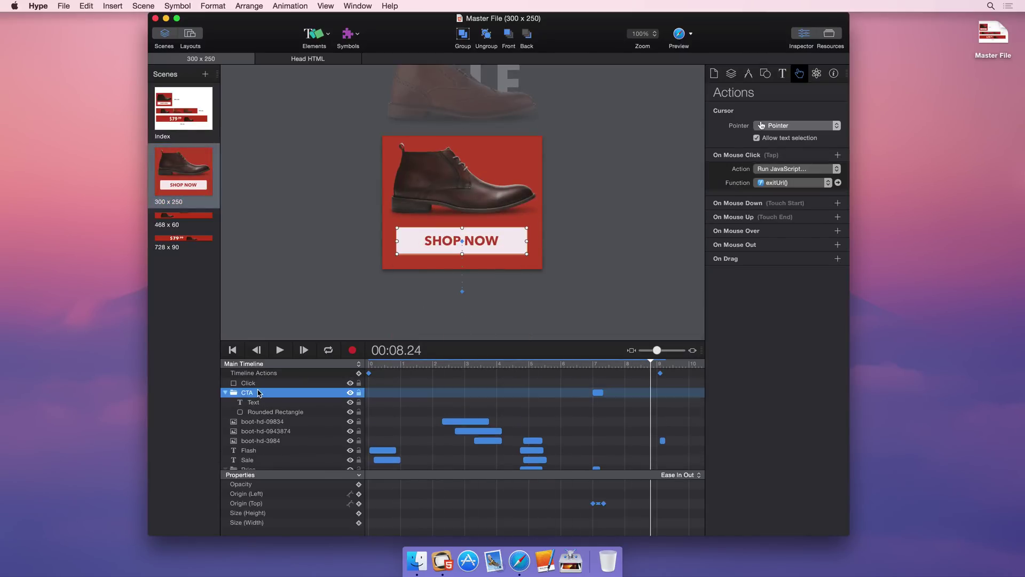
# Select the Index scene's 300 x 250 preview link and view its target scene list.
pyautogui.click(192, 119)
pyautogui.click(317, 127)
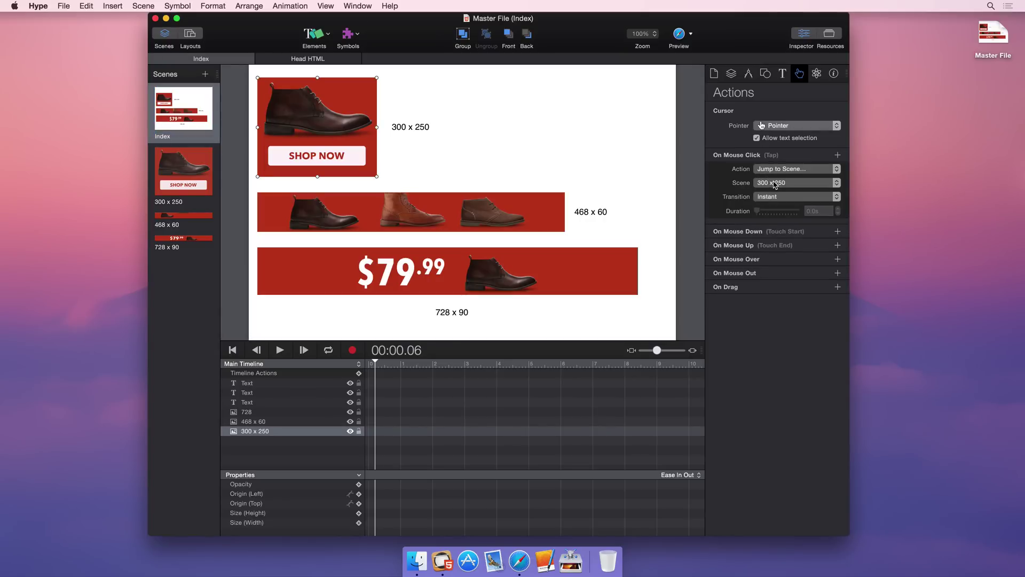
pyautogui.click(774, 183)
# Duplicate the 468 x 60 scene.
pyautogui.click(774, 186)
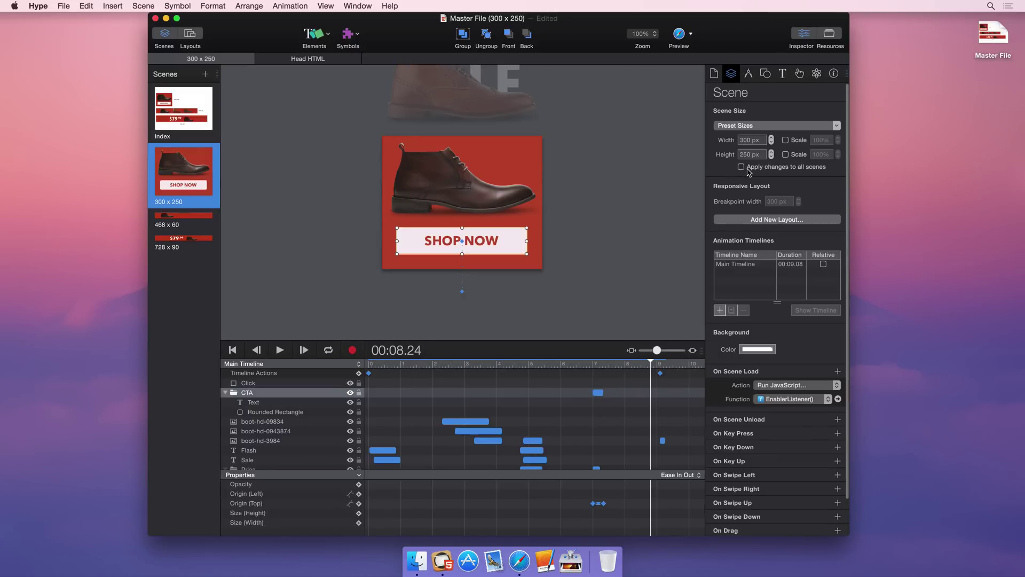
pyautogui.click(628, 193)
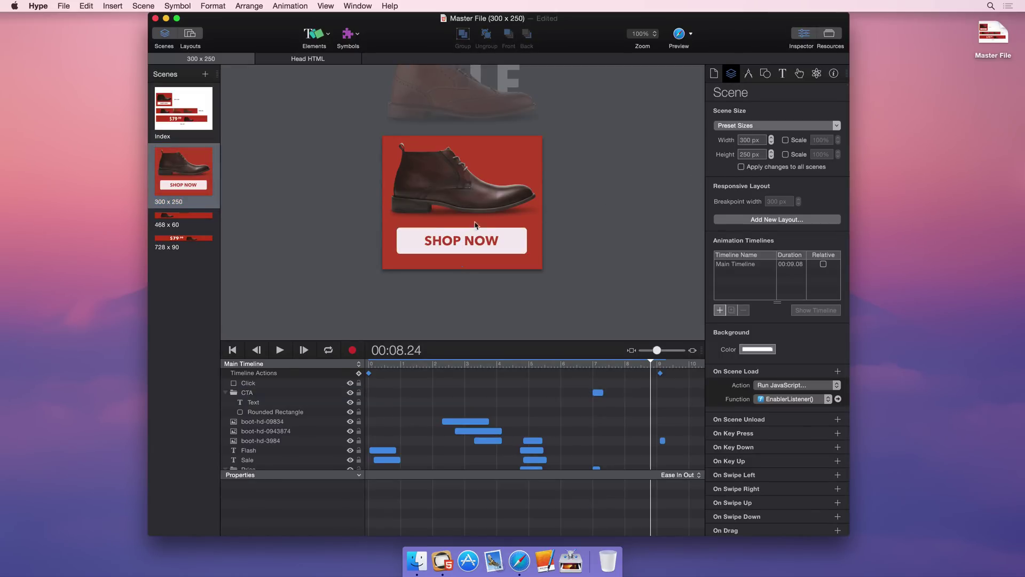
pyautogui.click(191, 220)
pyautogui.rightClick(189, 219)
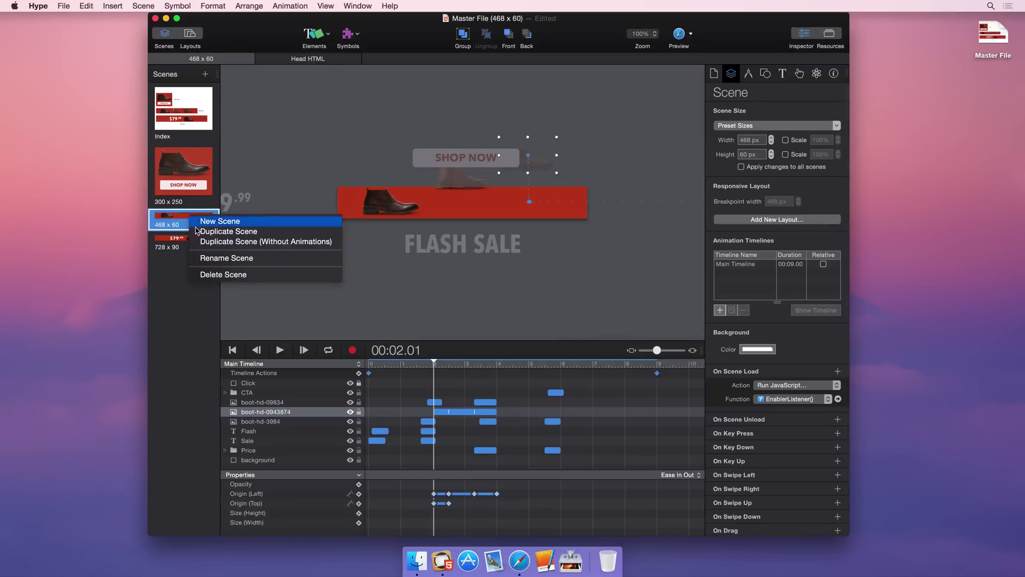
pyautogui.click(261, 233)
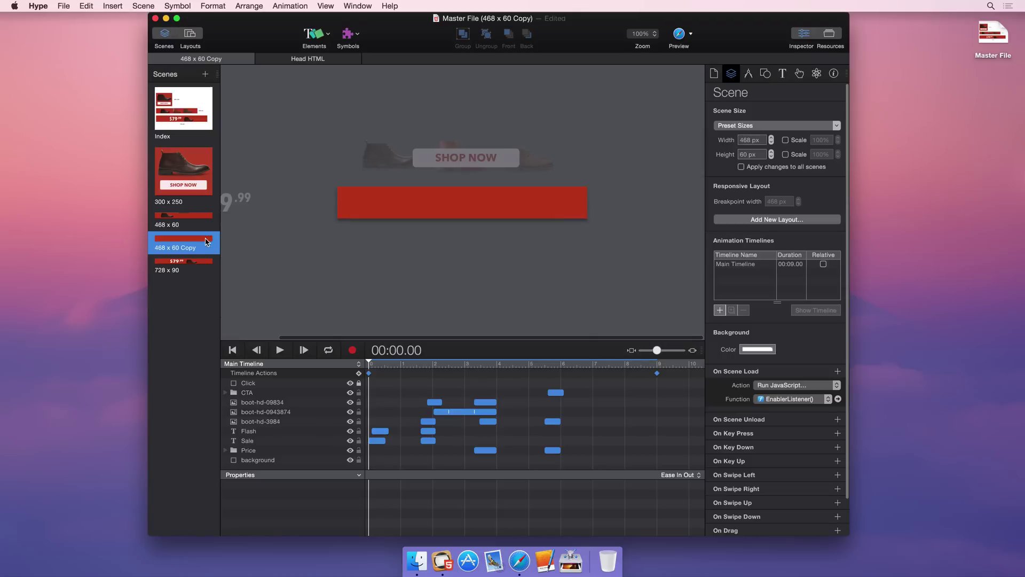
# Check the preset scene sizes and copy the Enabler script tag from the Studio SDK docs.
pyautogui.click(761, 126)
pyautogui.scroll(-5, 768, 241)
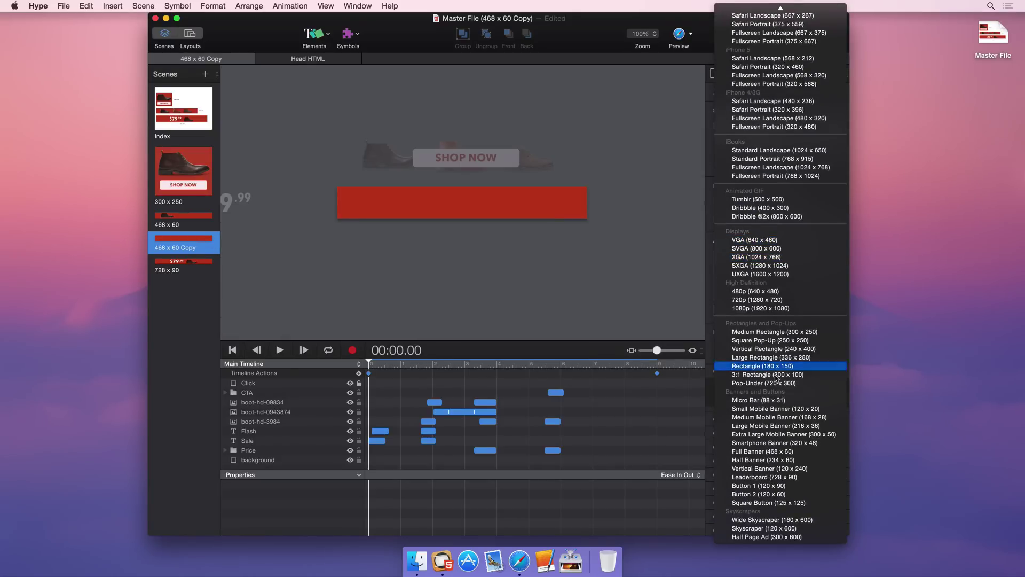
pyautogui.click(520, 560)
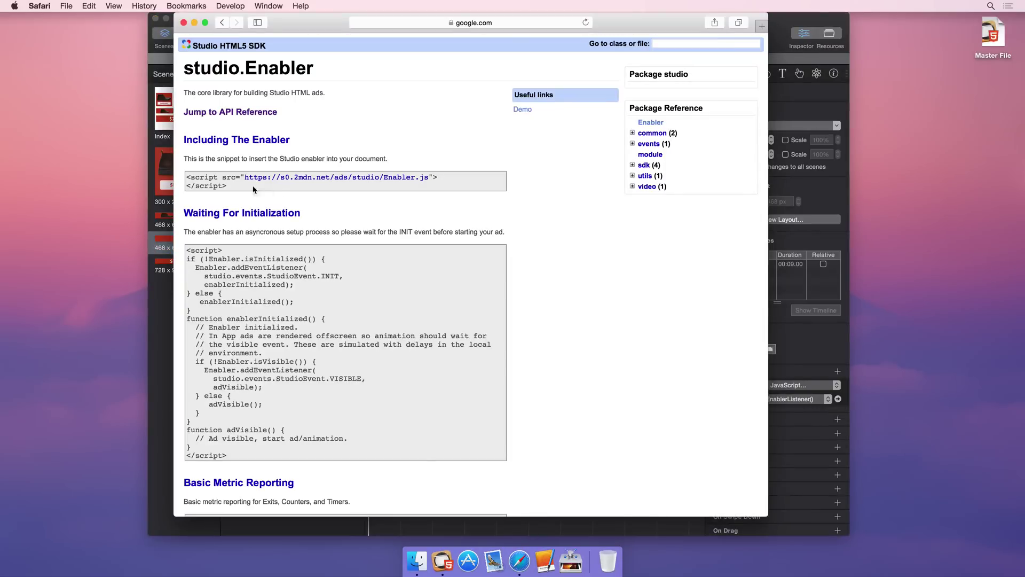
pyautogui.moveTo(217, 182); pyautogui.dragTo(185, 173)
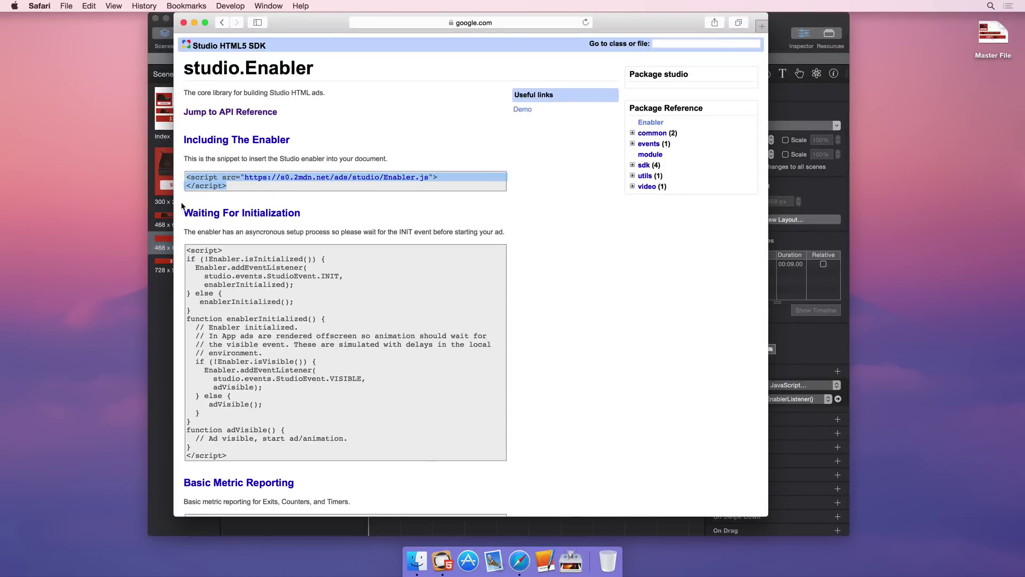
pyautogui.click(164, 265)
# From the 300 x 250 scene's document settings, edit the head HTML to add Enabler.js and clickURL().
pyautogui.click(183, 173)
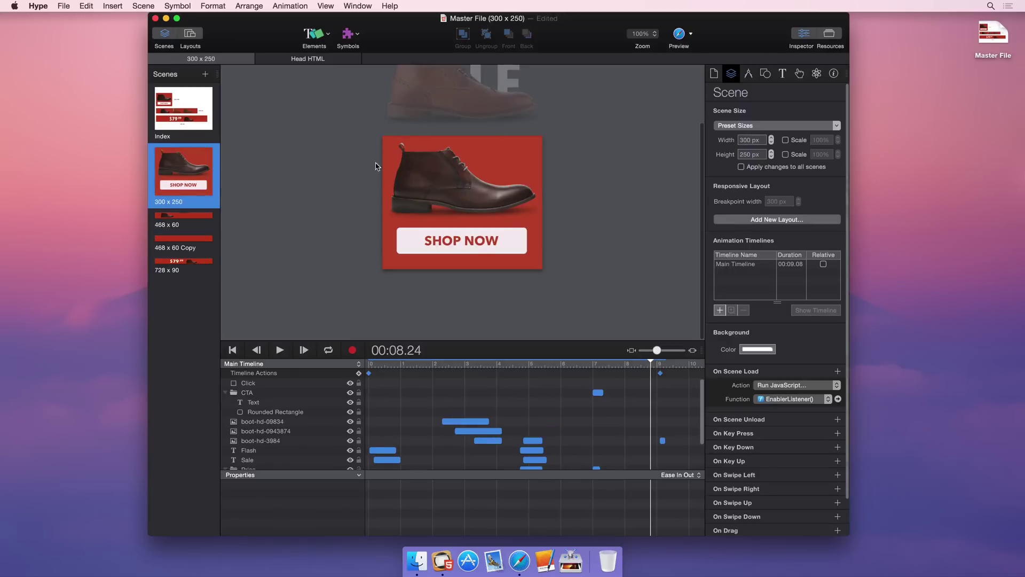
pyautogui.click(715, 74)
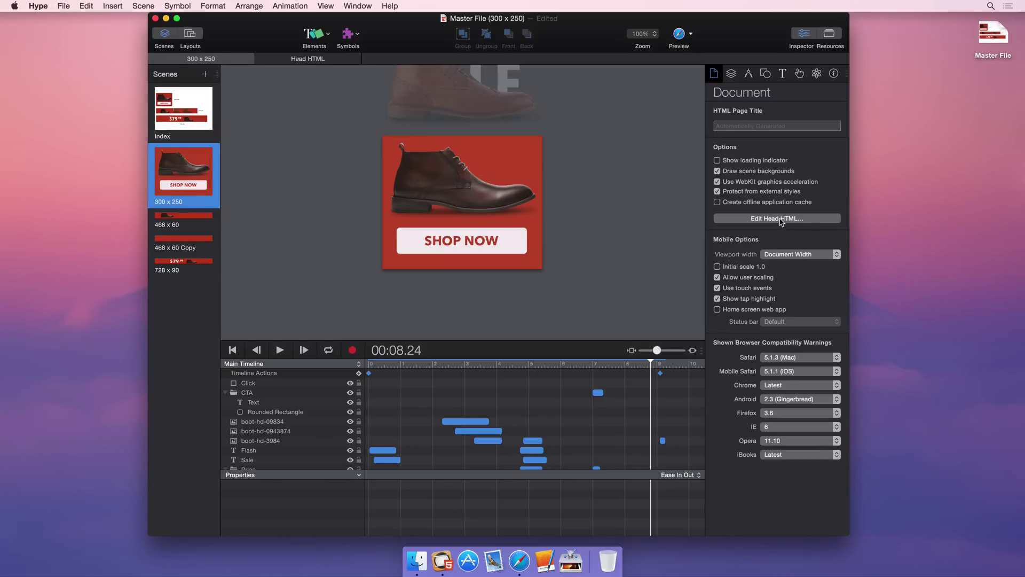
pyautogui.click(781, 219)
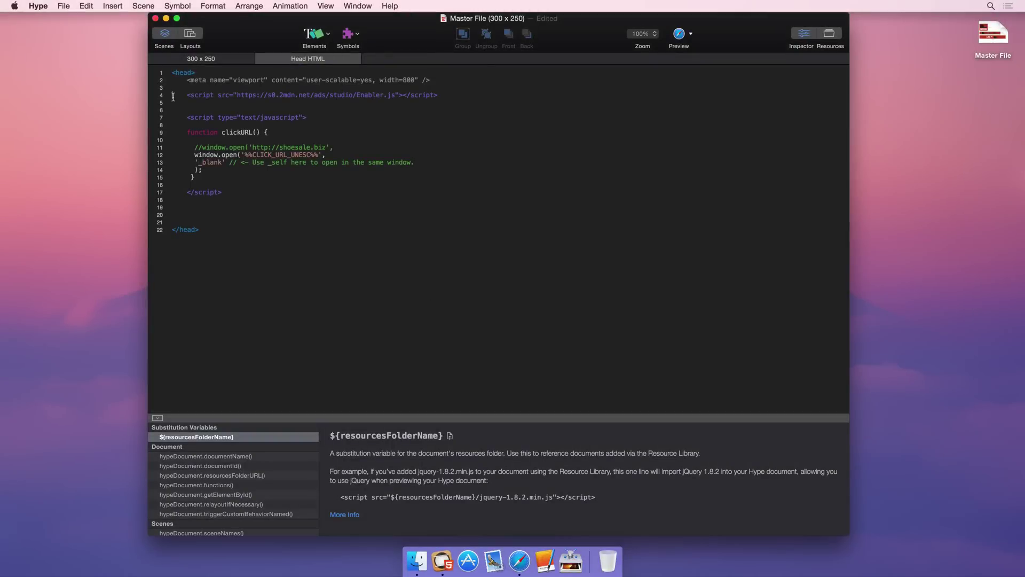
pyautogui.click(194, 60)
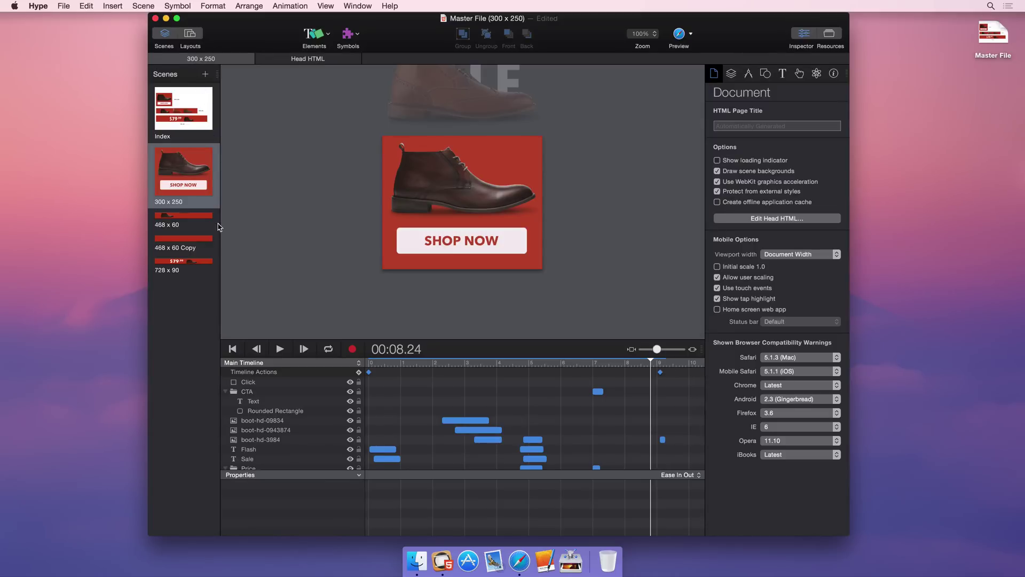
pyautogui.click(287, 392)
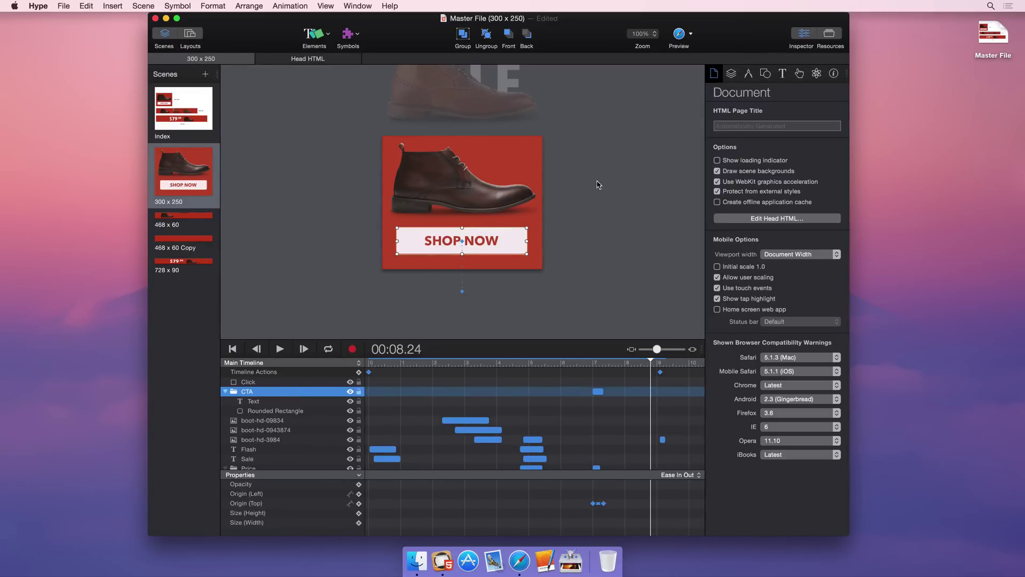
pyautogui.click(801, 75)
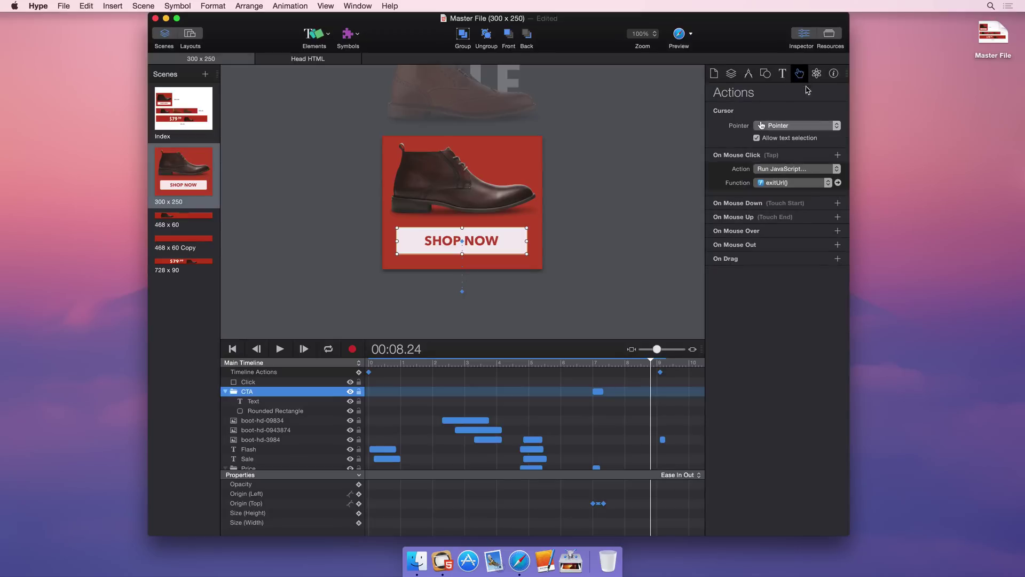
pyautogui.click(816, 169)
pyautogui.click(793, 173)
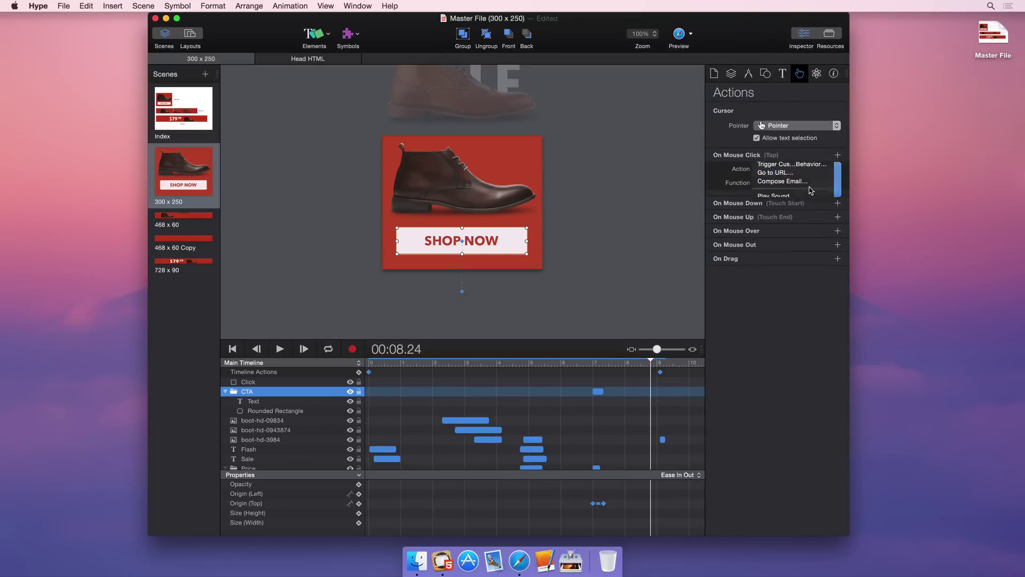
pyautogui.click(795, 183)
pyautogui.write('http://shoebiz.biz')
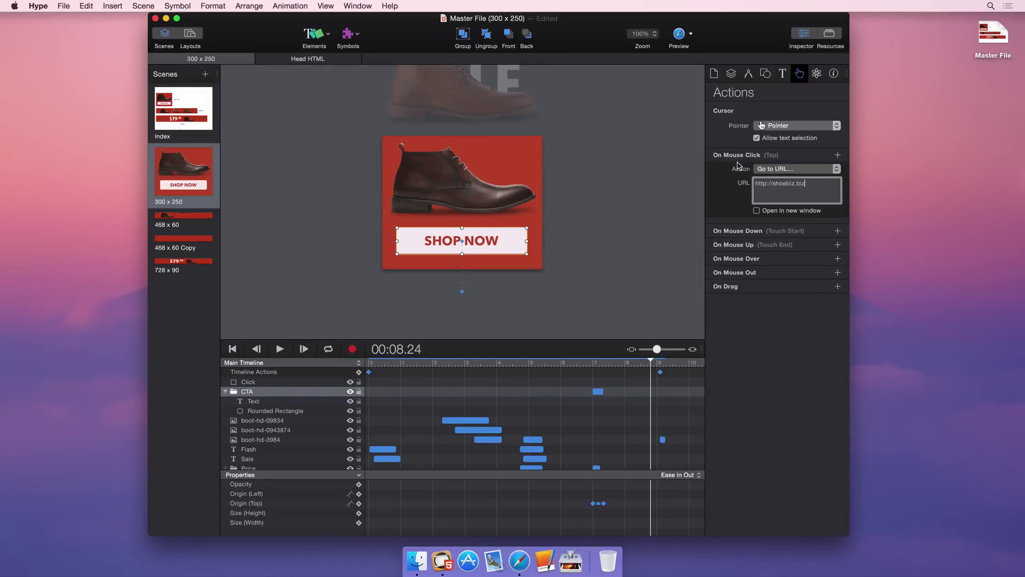
pyautogui.click(715, 74)
# Review the %%CLICK_URL_UNESC%% macro on line 12 of the head HTML.
pyautogui.click(776, 219)
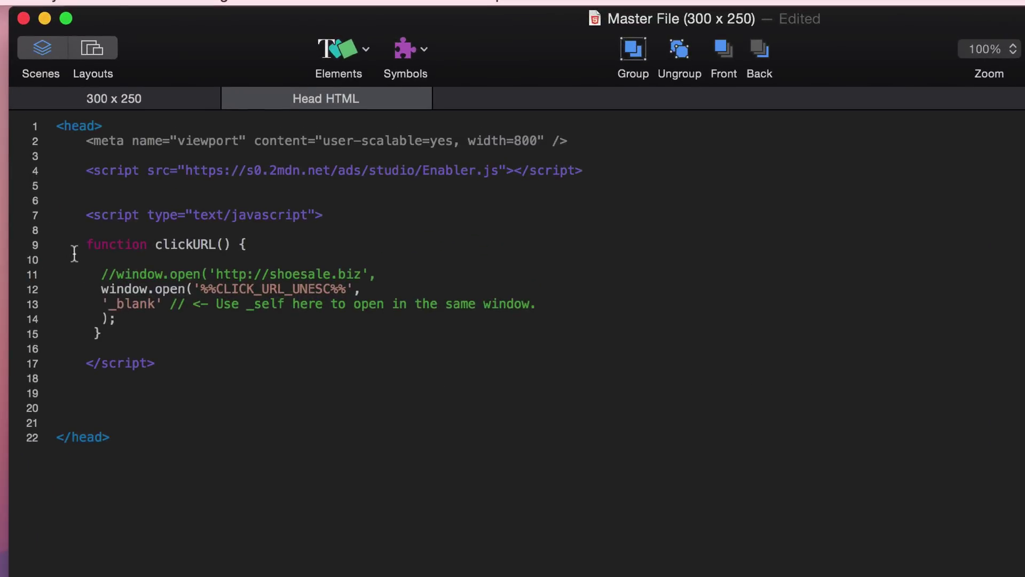
pyautogui.moveTo(200, 289); pyautogui.dragTo(346, 289)
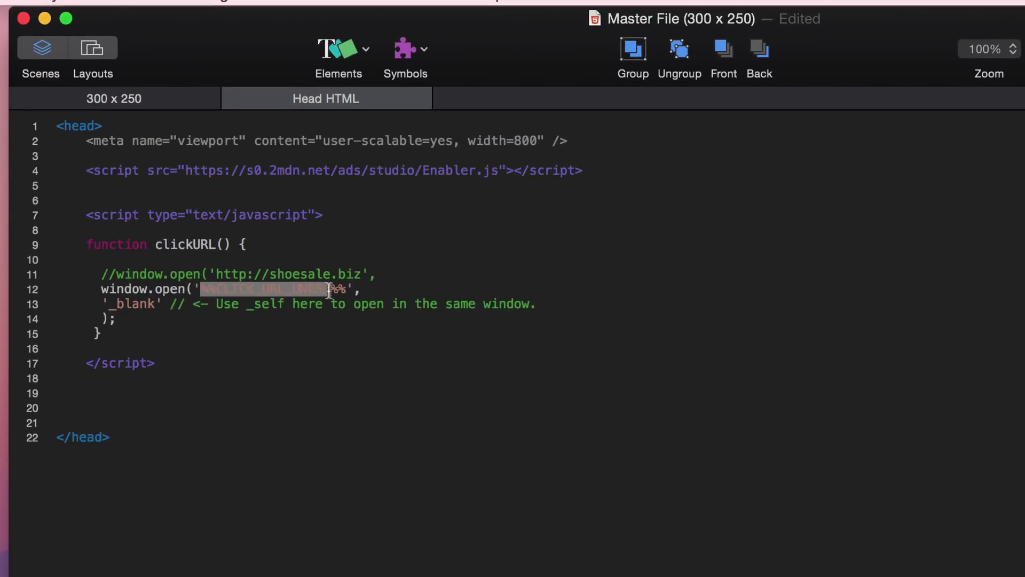
pyautogui.click(390, 288)
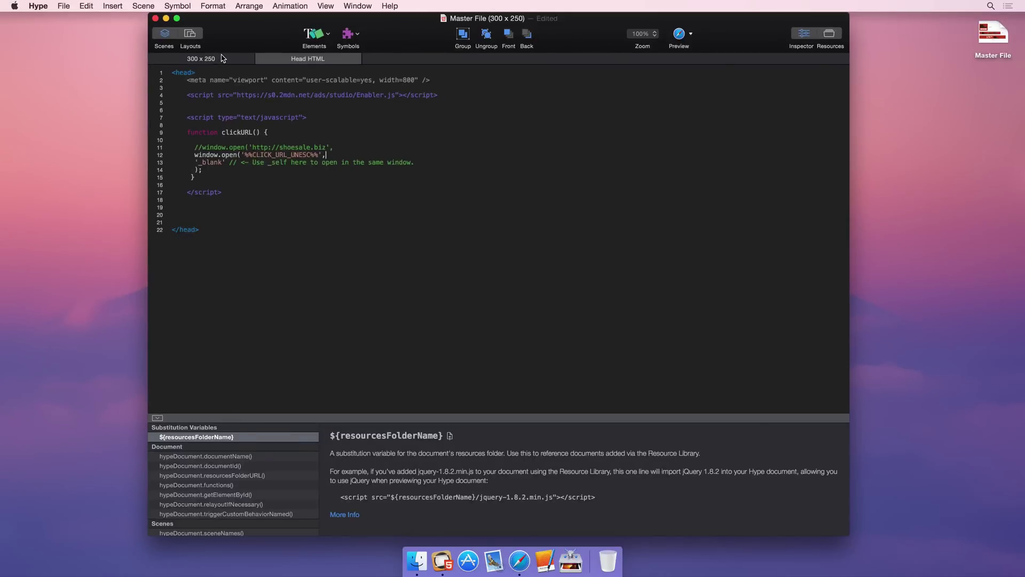
# Set the SHOP NOW click back to Run JavaScript with the exitUrl() function.
pyautogui.click(201, 58)
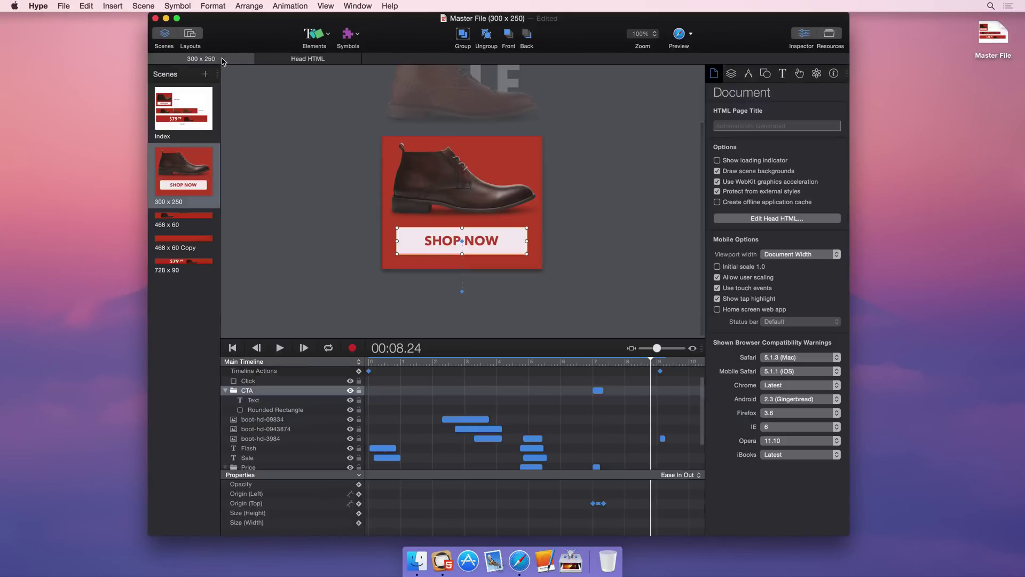
pyautogui.click(798, 74)
pyautogui.click(797, 169)
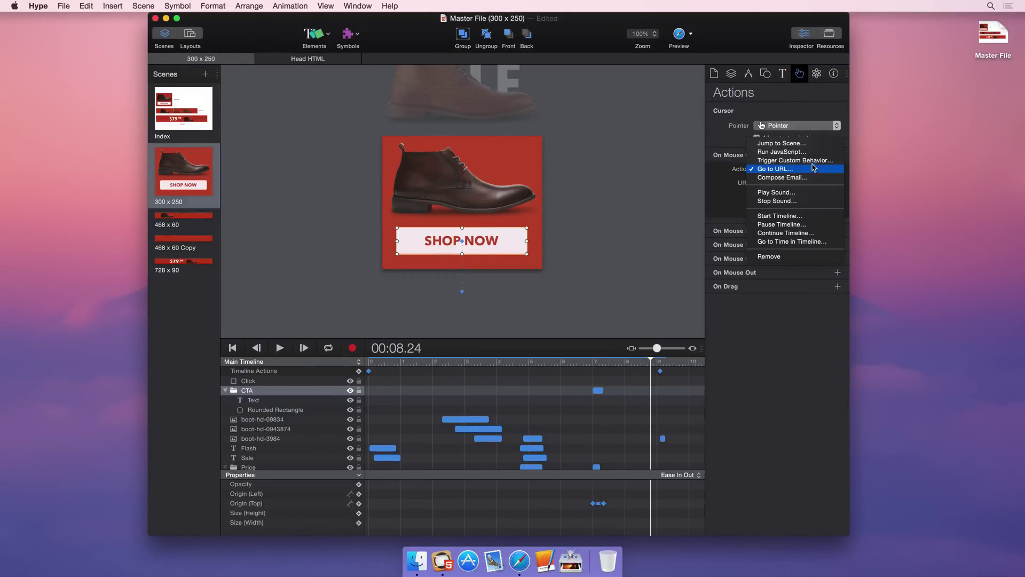
pyautogui.click(783, 152)
pyautogui.click(802, 184)
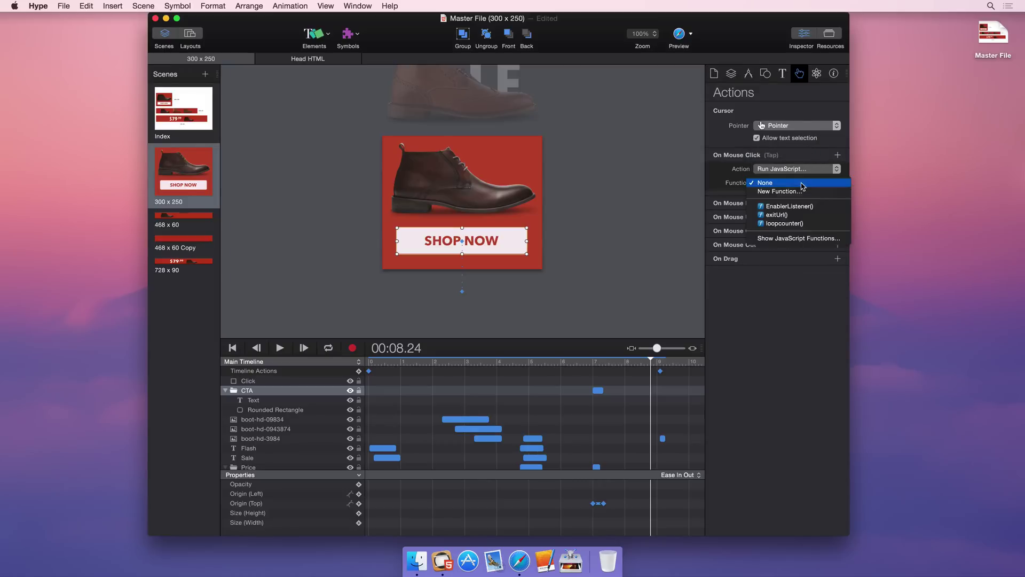
pyautogui.click(793, 210)
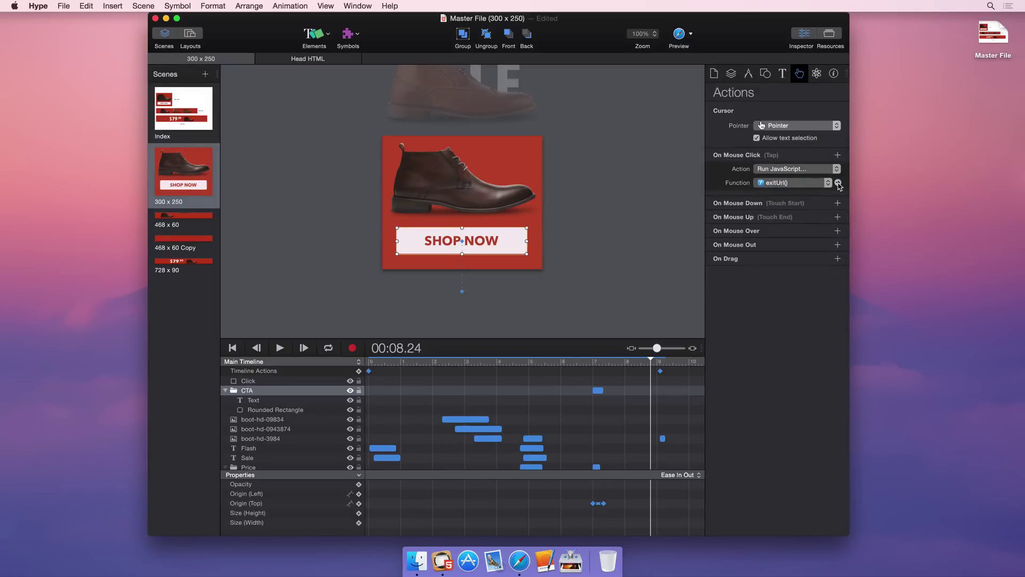
pyautogui.click(839, 183)
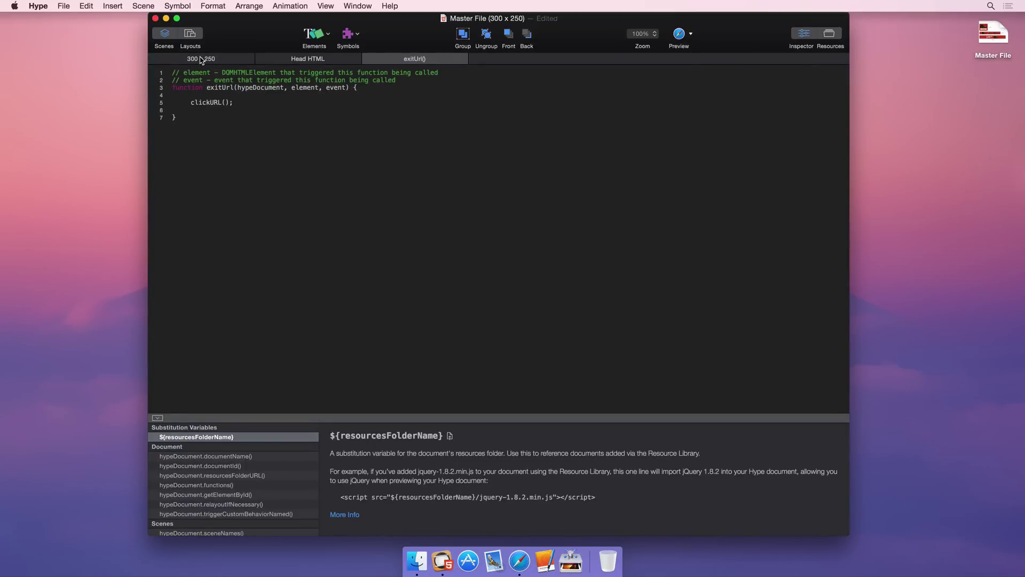
# Fade the full-banner Click overlay layer to 0% opacity.
pyautogui.click(201, 58)
pyautogui.click(302, 390)
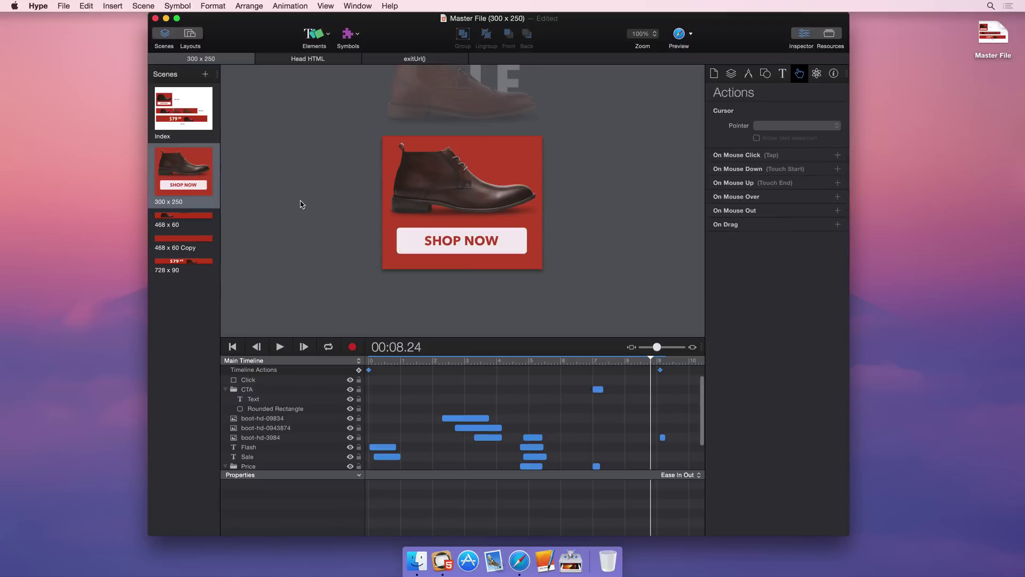
pyautogui.click(309, 380)
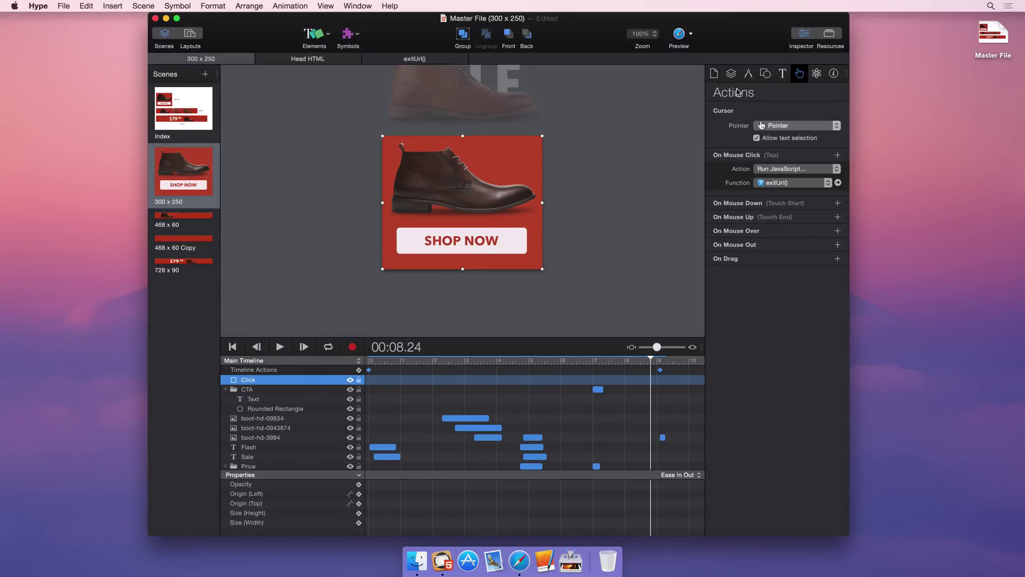
pyautogui.click(765, 74)
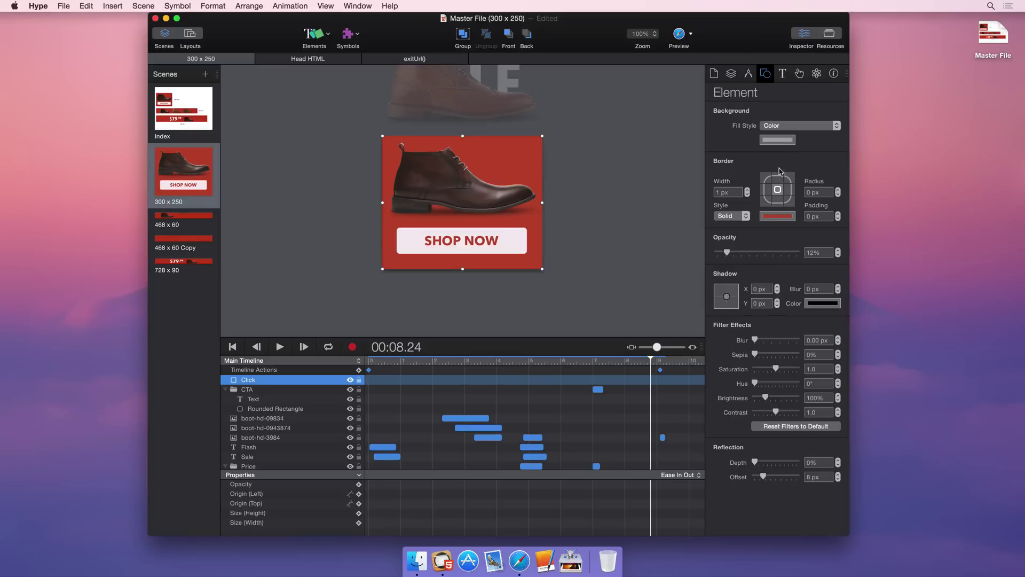
pyautogui.moveTo(728, 253); pyautogui.dragTo(717, 254)
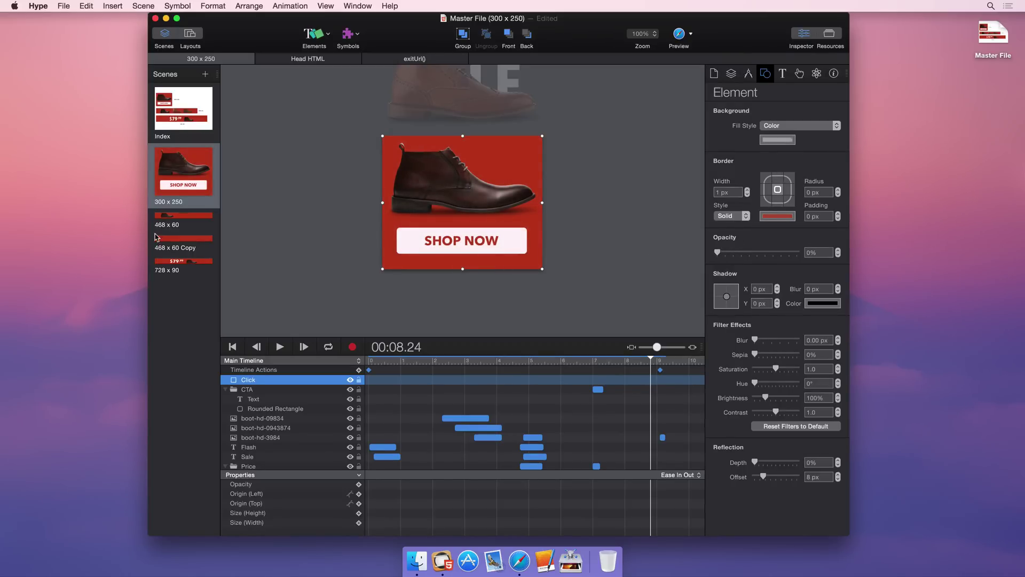
# Delete the 468 x 60 Copy scene and save the Master File.
pyautogui.click(172, 242)
pyautogui.rightClick(178, 240)
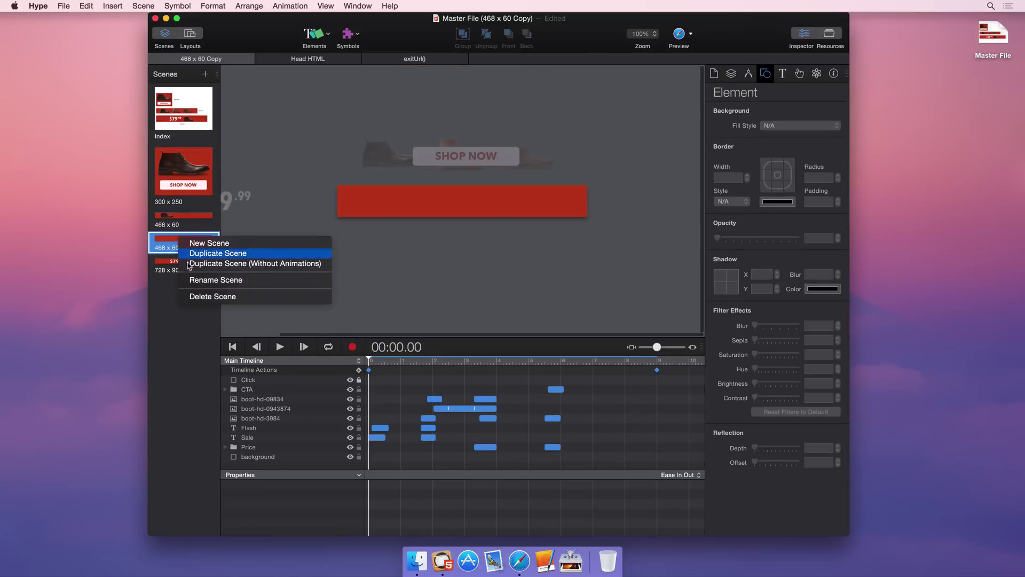
pyautogui.click(212, 254)
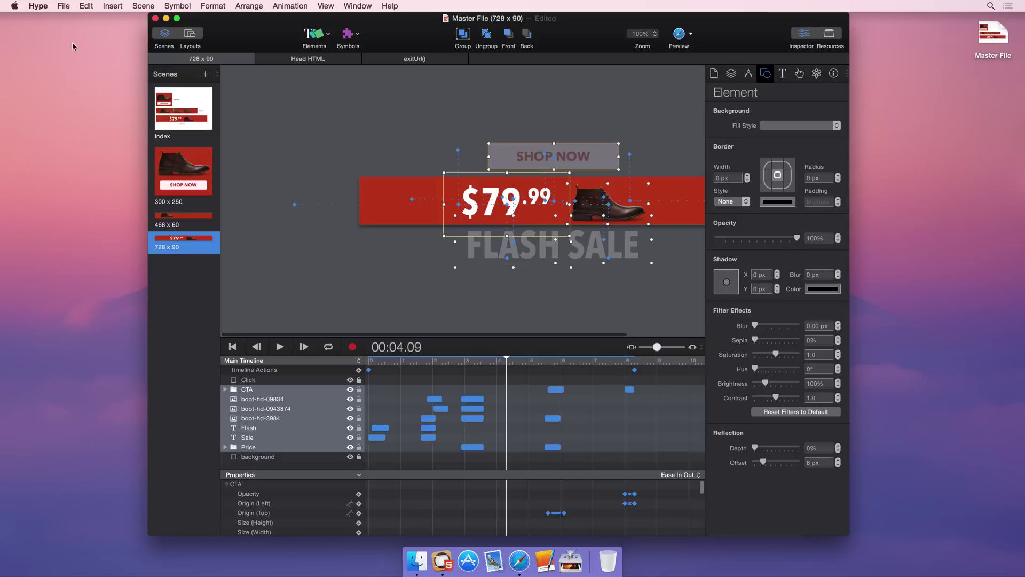
pyautogui.click(64, 5)
pyautogui.click(72, 75)
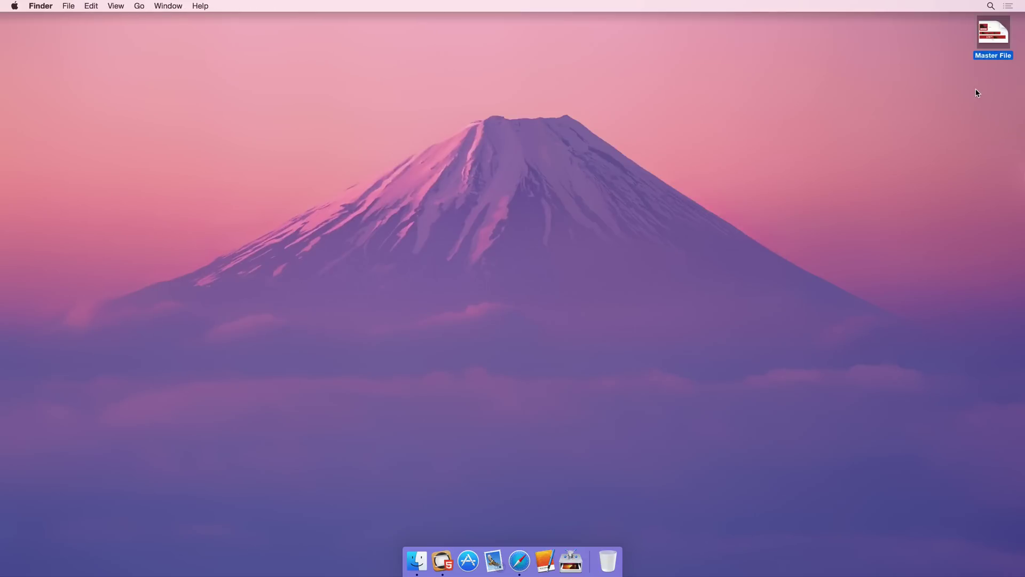
# Create an Ads desktop folder and open its 300x250 document in Hype via the dock.
pyautogui.rightClick(976, 94)
pyautogui.click(889, 99)
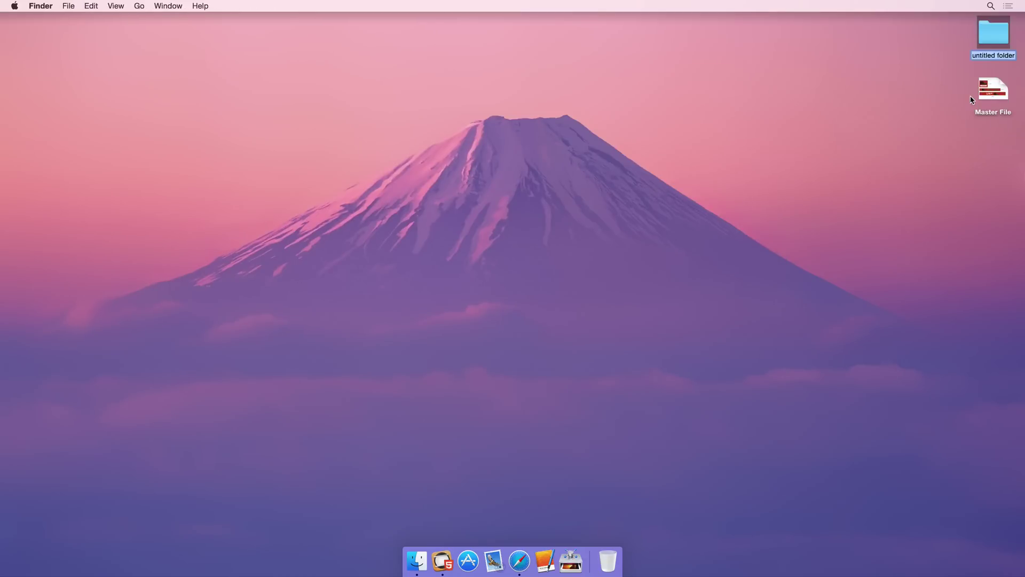
pyautogui.write('Ads')
pyautogui.press('Return')
pyautogui.click(989, 90)
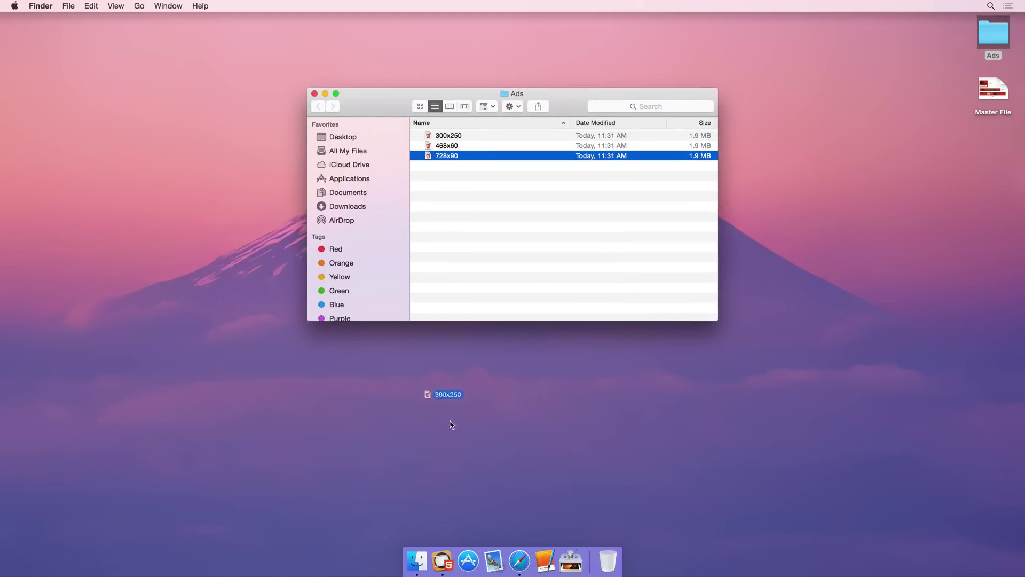
pyautogui.moveTo(451, 424); pyautogui.dragTo(442, 560)
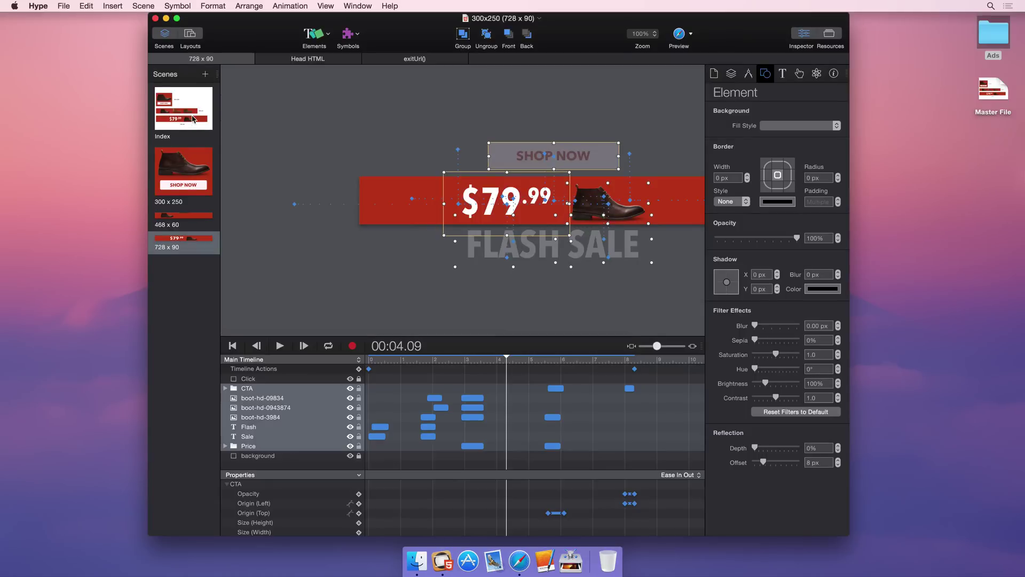
# Delete the 468x60 and 728x90 scenes, leaving only the 300 x 250 scene.
pyautogui.click(183, 108)
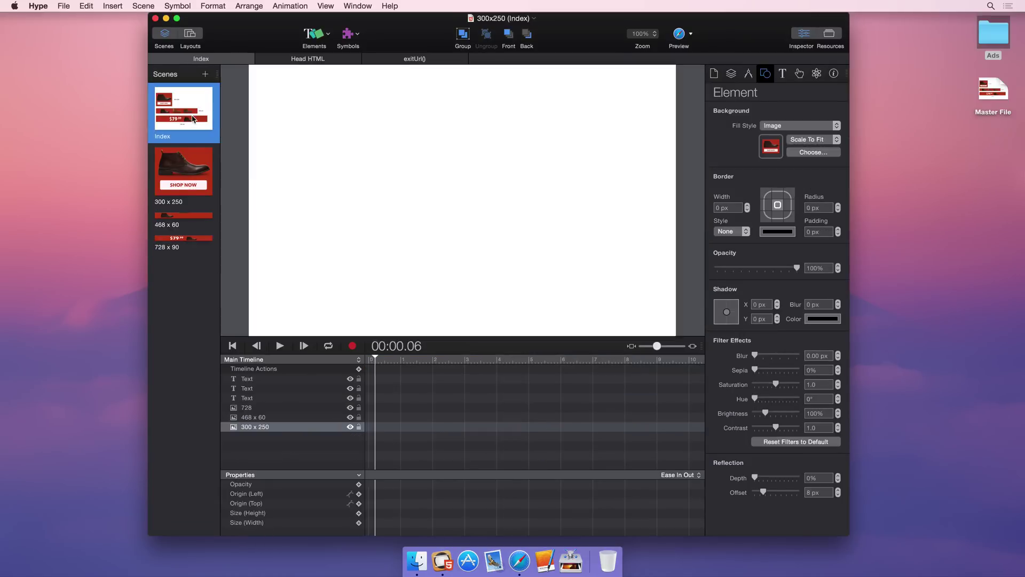
pyautogui.rightClick(192, 118)
pyautogui.click(232, 170)
pyautogui.click(183, 160)
pyautogui.rightClick(183, 160)
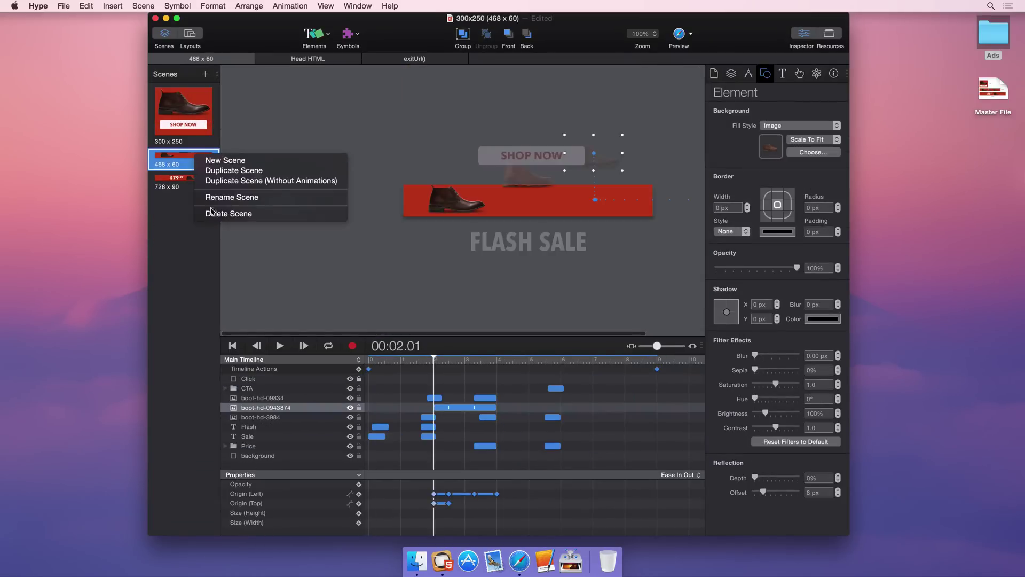
pyautogui.click(228, 213)
pyautogui.rightClick(172, 164)
pyautogui.click(228, 215)
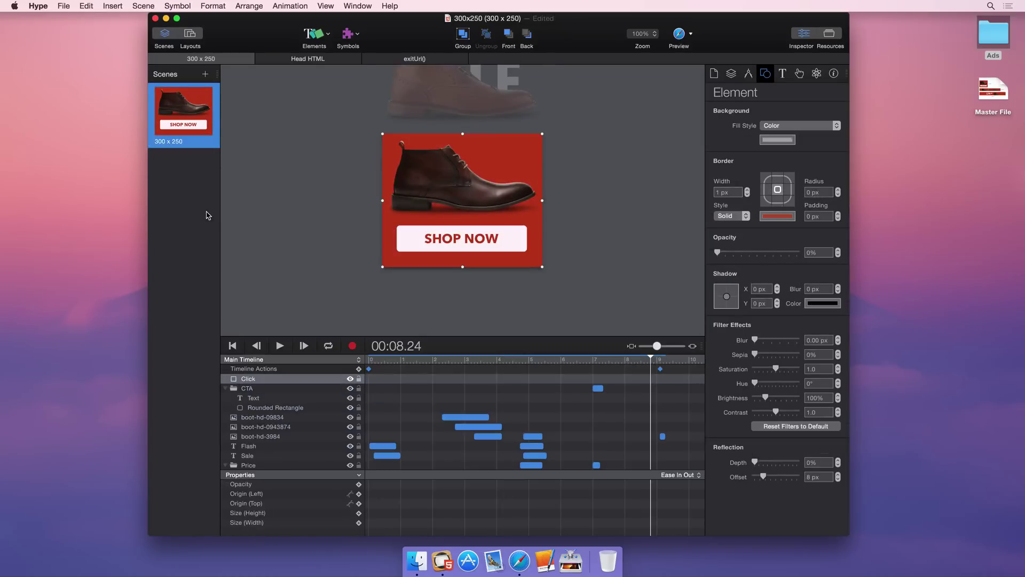
# Export the document as an HTML5 folder into Ads.
pyautogui.click(63, 5)
pyautogui.moveTo(95, 149)
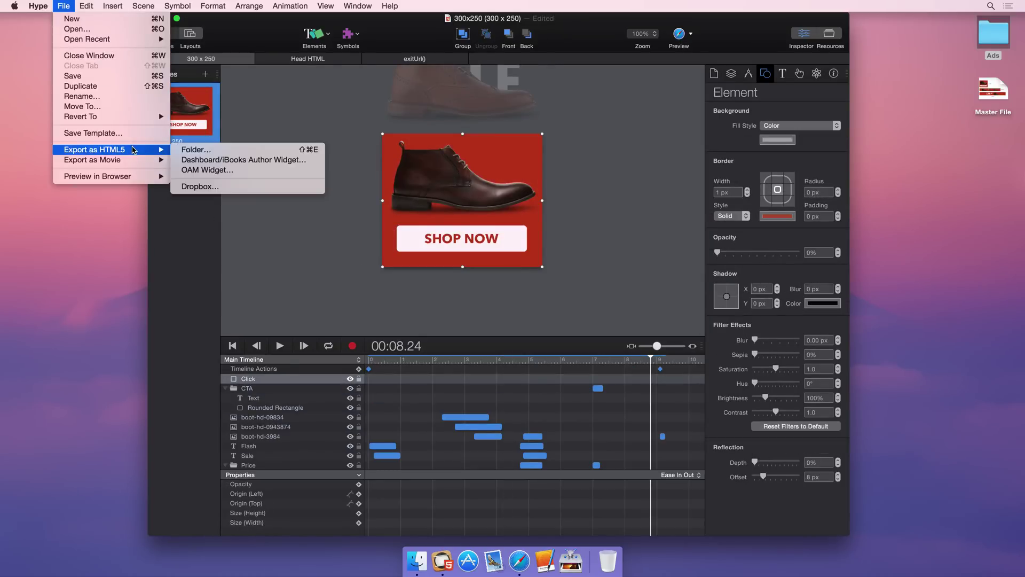
pyautogui.click(195, 149)
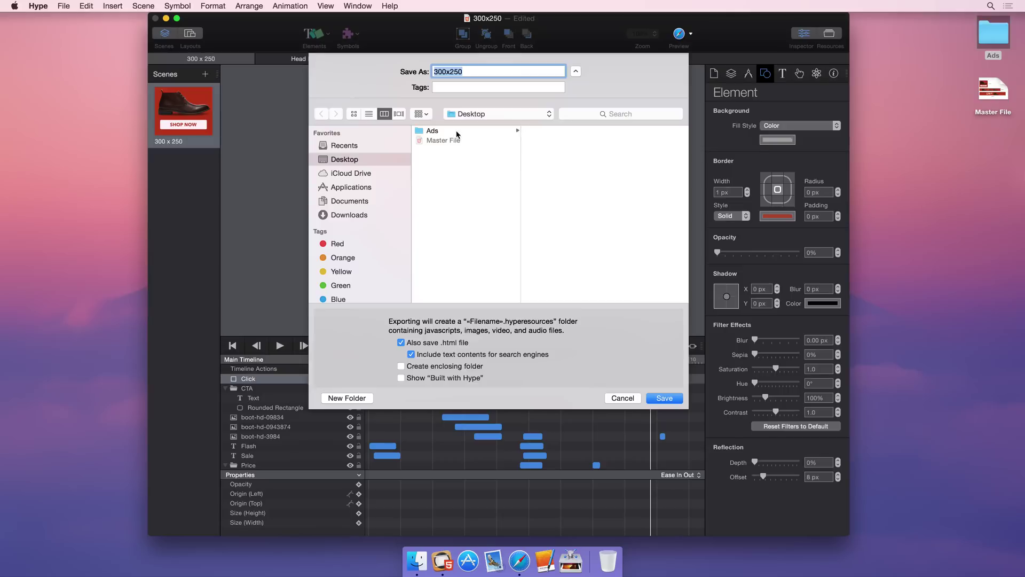
pyautogui.click(433, 130)
pyautogui.click(664, 397)
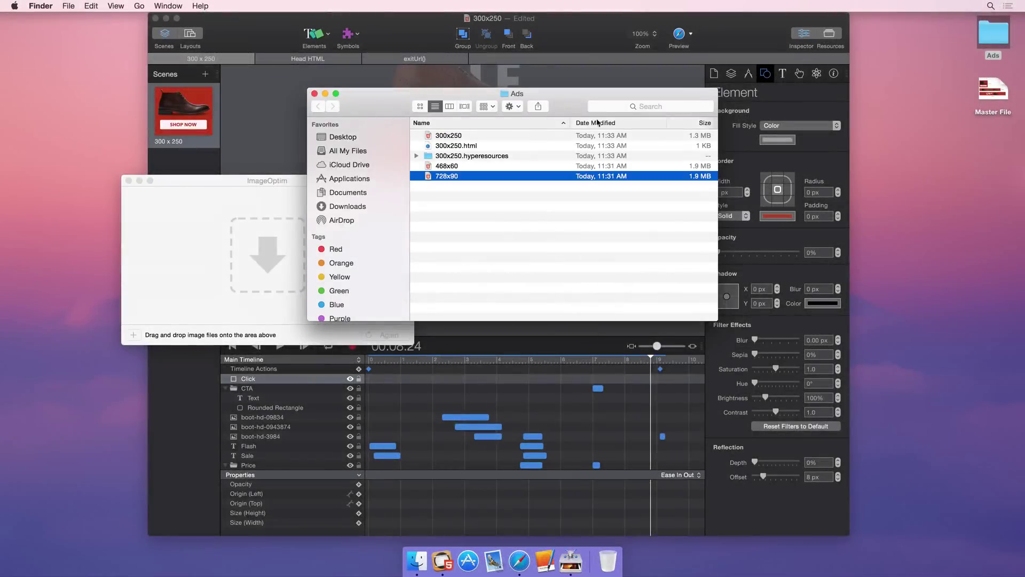
# Run ImageOptim on the 300x250.hyperesources images.
pyautogui.click(417, 156)
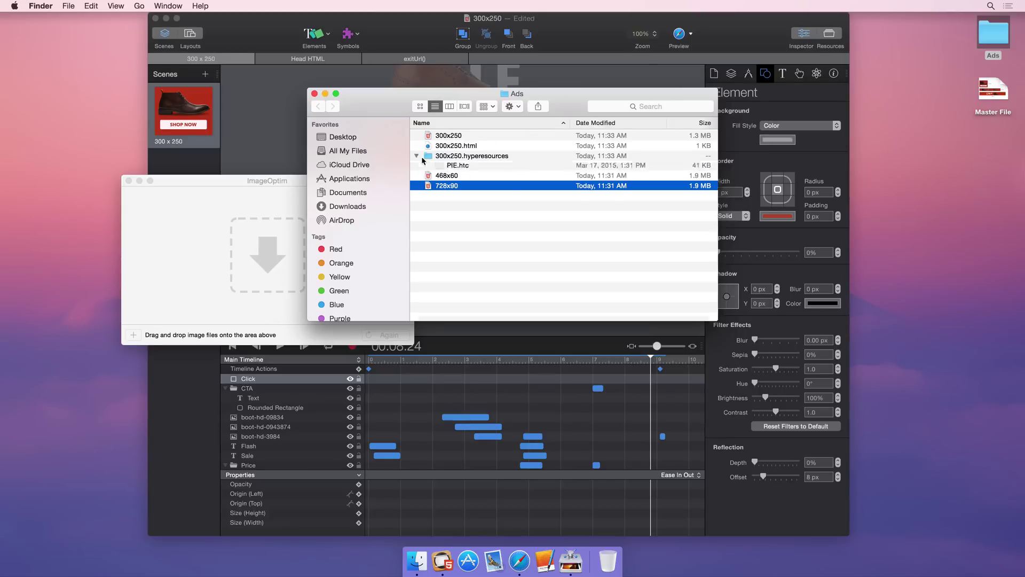
pyautogui.moveTo(428, 156); pyautogui.dragTo(264, 253)
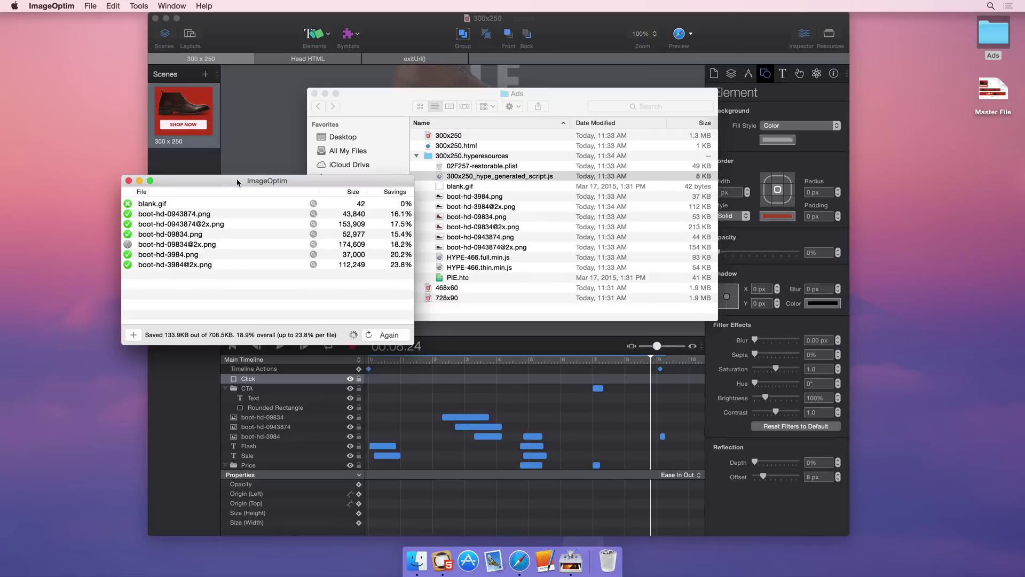
pyautogui.click(376, 96)
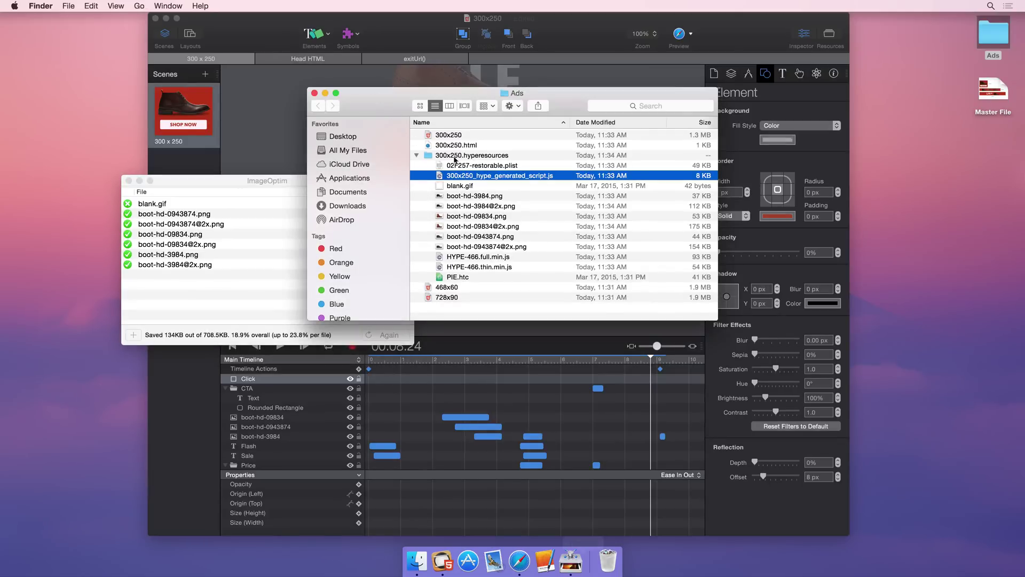
# Trash the restorable plist, blank.gif and PIE.htc from the resources folder.
pyautogui.click(481, 166)
pyautogui.keyDown('super'); pyautogui.click(479, 186); pyautogui.keyUp('super')
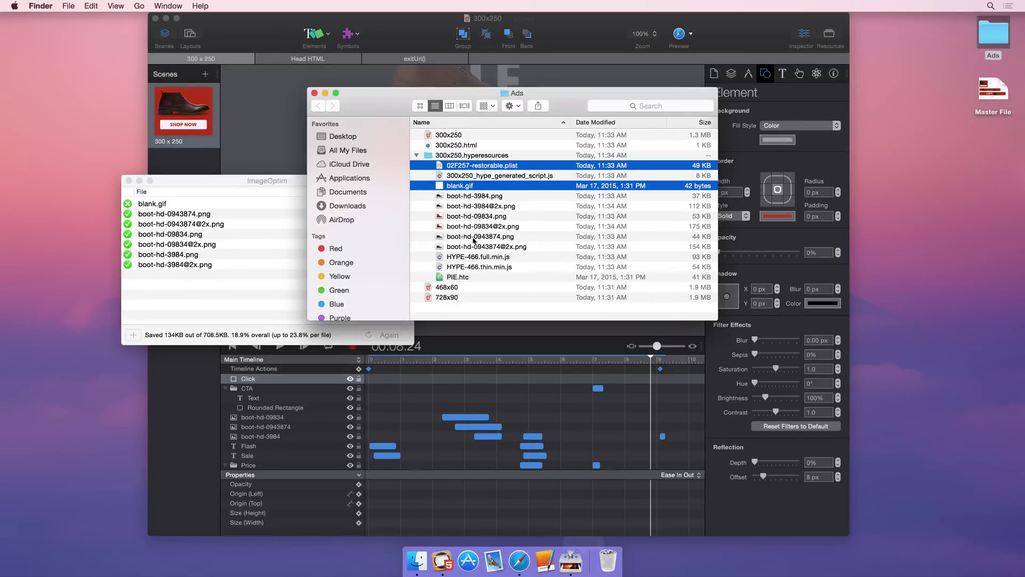
pyautogui.keyDown('super'); pyautogui.click(470, 278); pyautogui.keyUp('super')
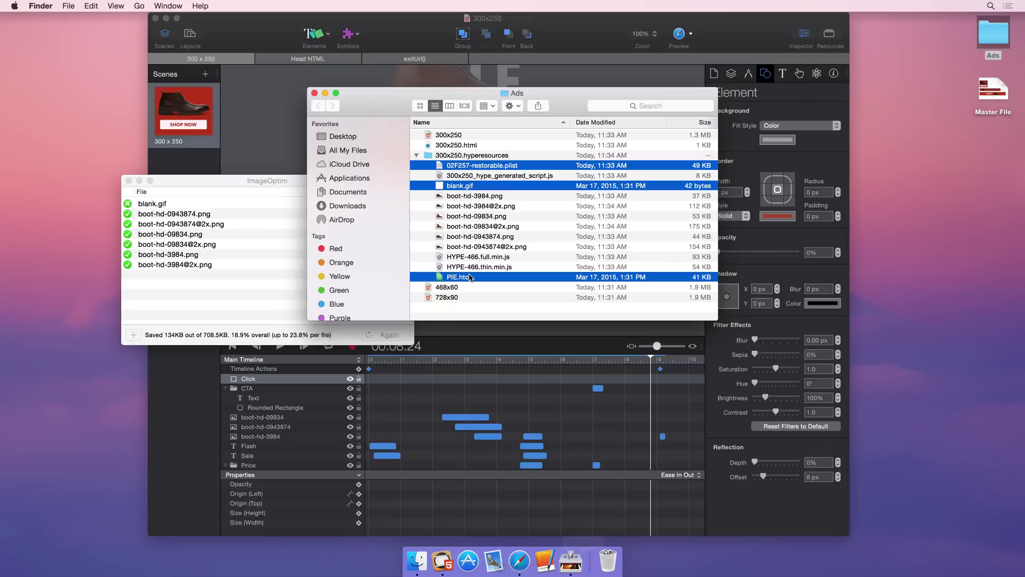
pyautogui.press('super+BackSpace')
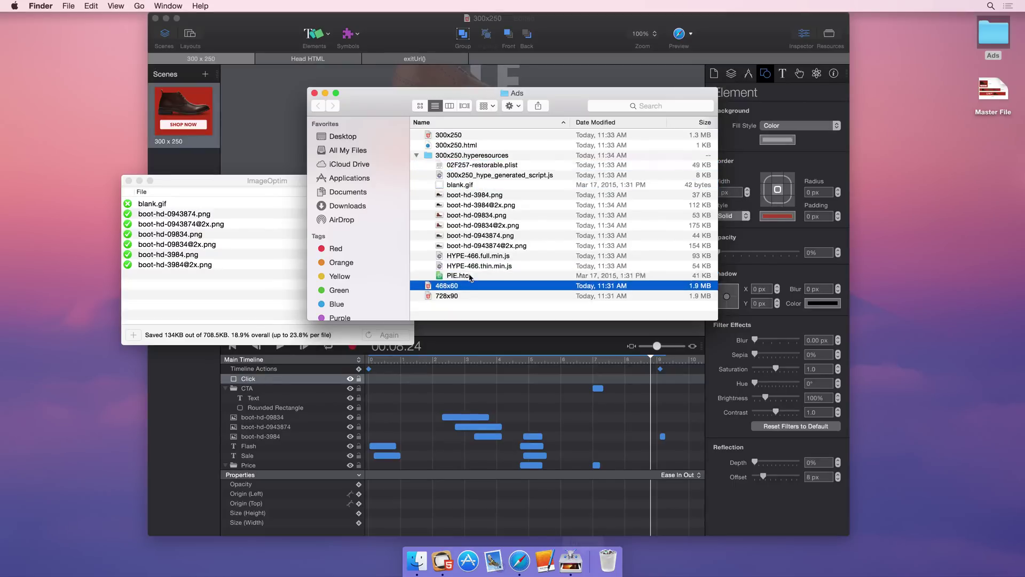
# In column view, inspect the 300x250.html and resources folder items, then close the window.
pyautogui.click(449, 106)
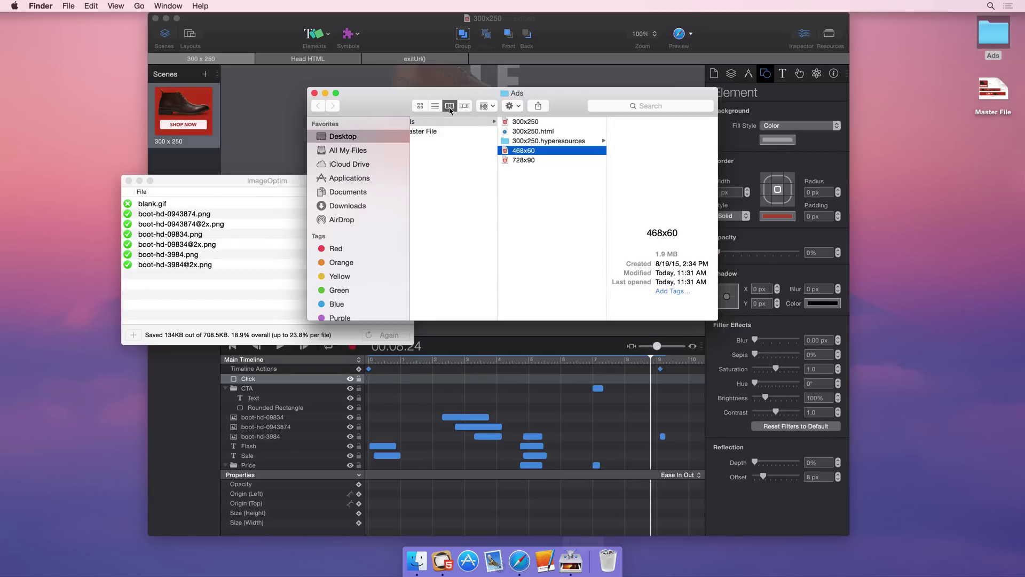
pyautogui.click(532, 132)
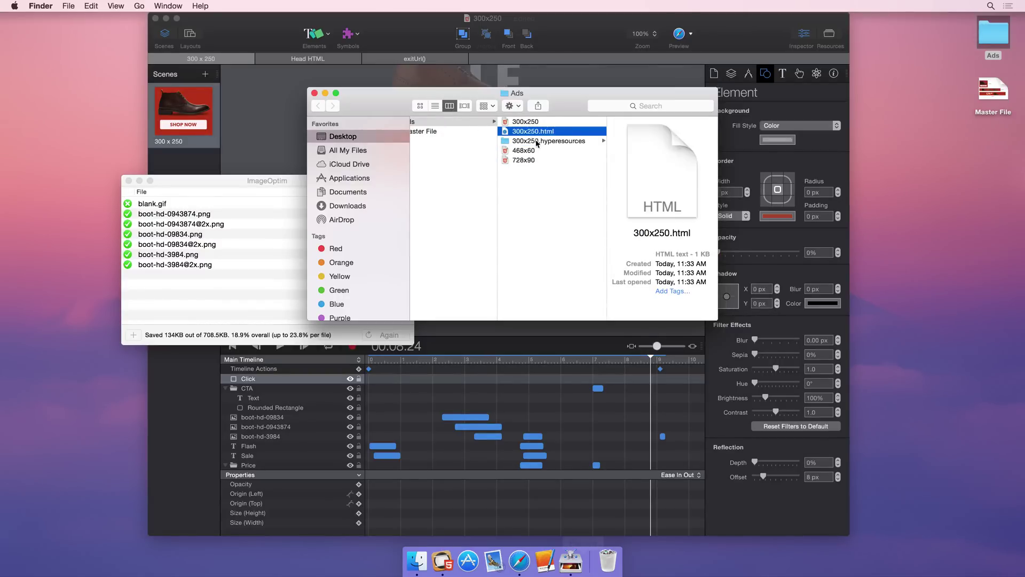
pyautogui.rightClick(532, 141)
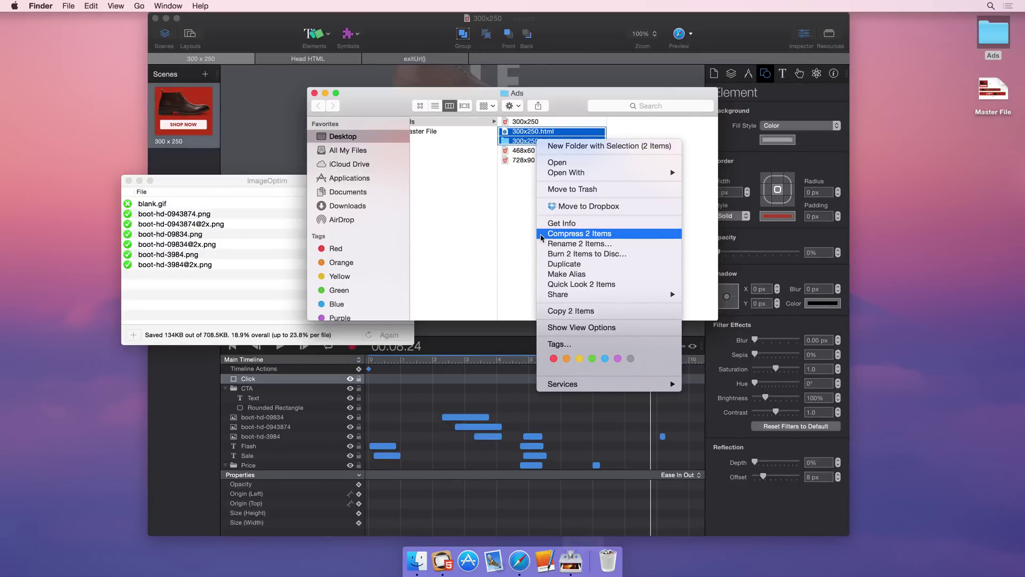
pyautogui.press('Escape')
pyautogui.click(314, 92)
pyautogui.click(241, 240)
pyautogui.press('super+w')
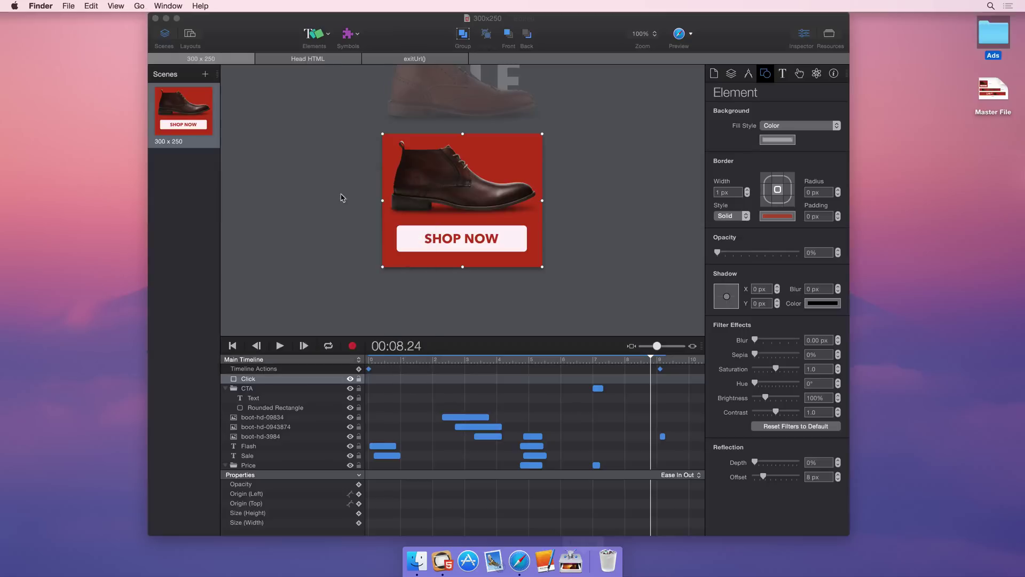
pyautogui.click(391, 34)
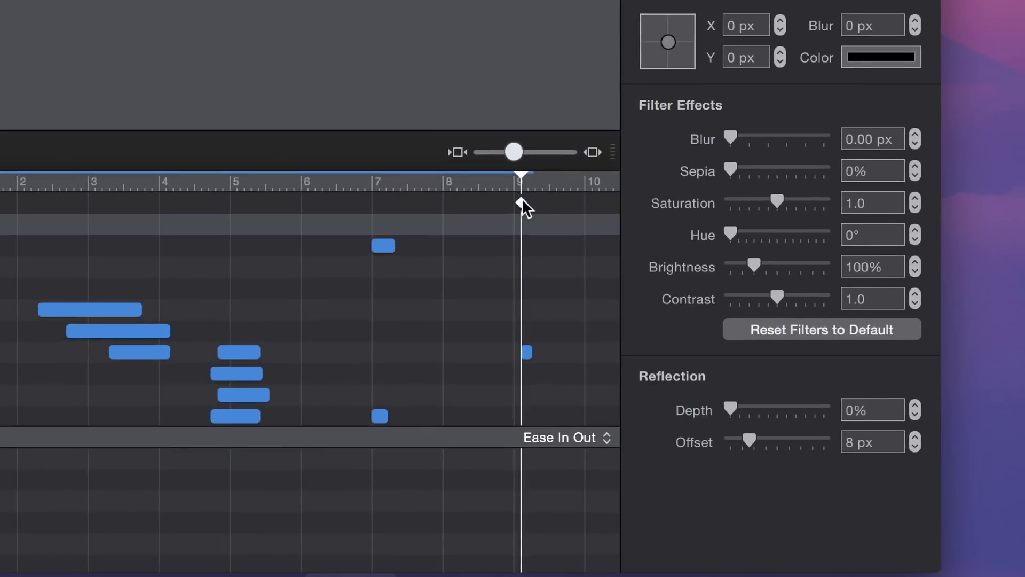
pyautogui.doubleClick(522, 200)
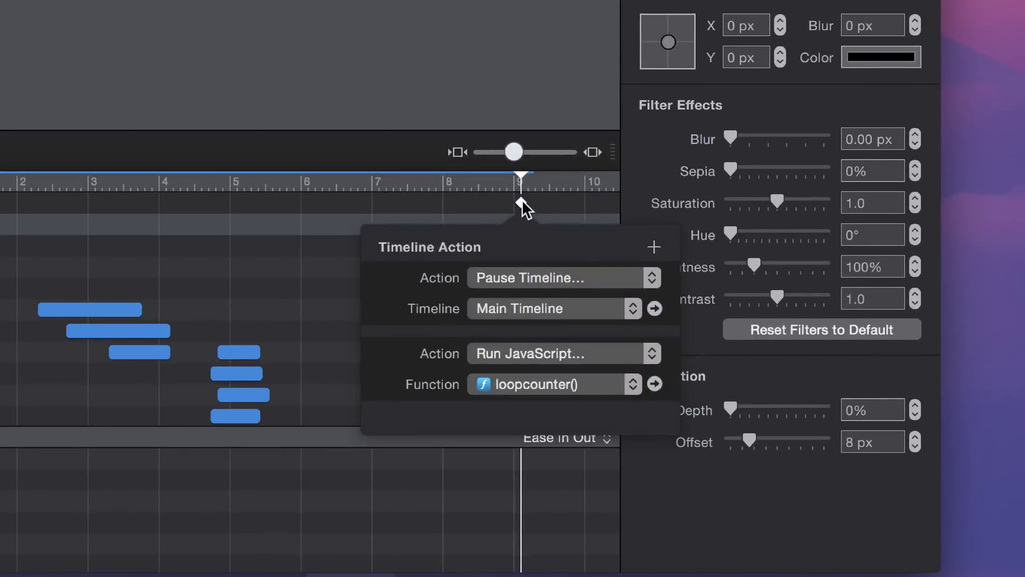
pyautogui.click(655, 383)
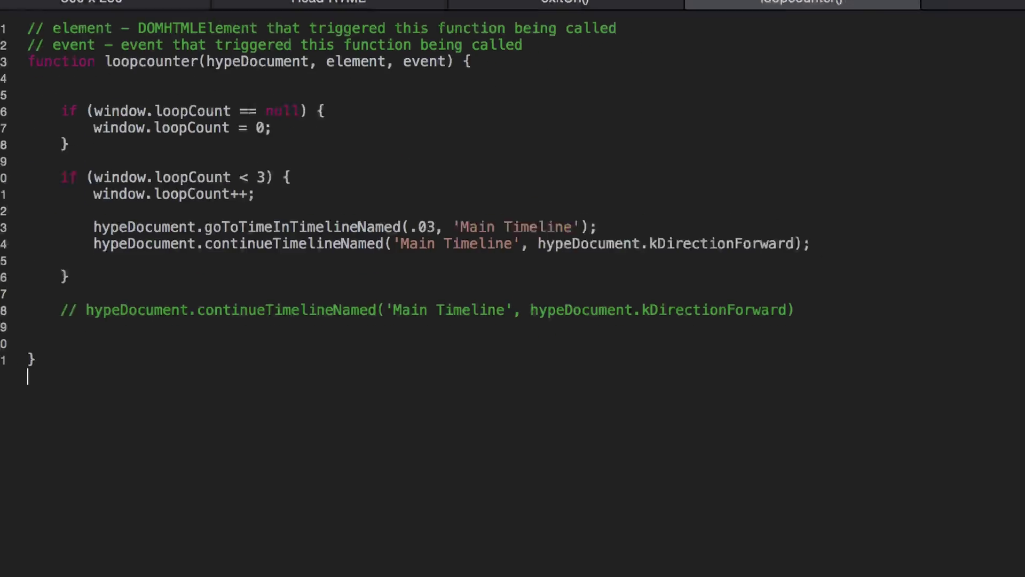
pyautogui.click(93, 364)
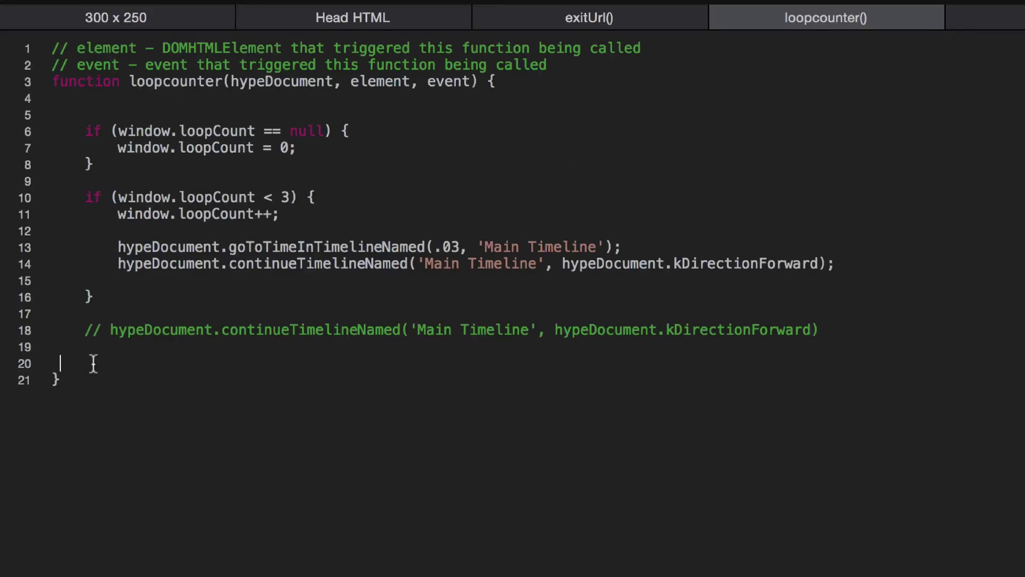
pyautogui.click(141, 18)
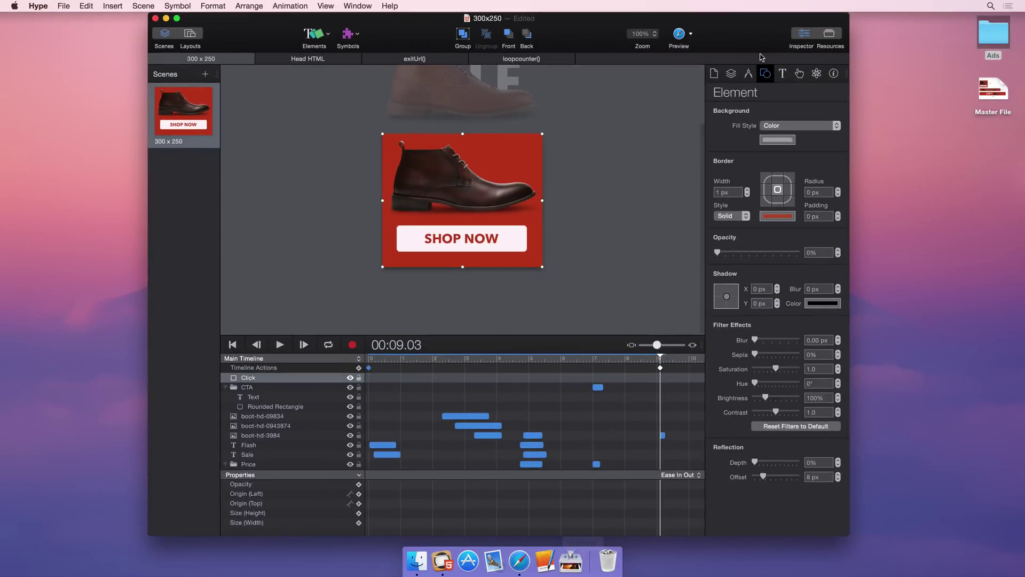
# Select EnablerListener() in the Resources list and view its Main Timeline-starting code in the editor.
pyautogui.click(829, 34)
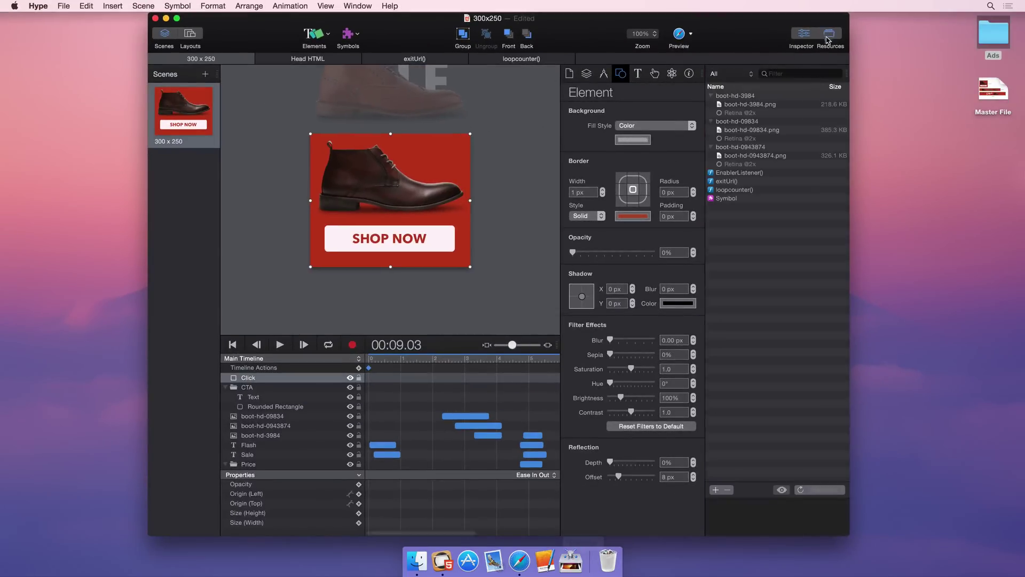
pyautogui.click(766, 172)
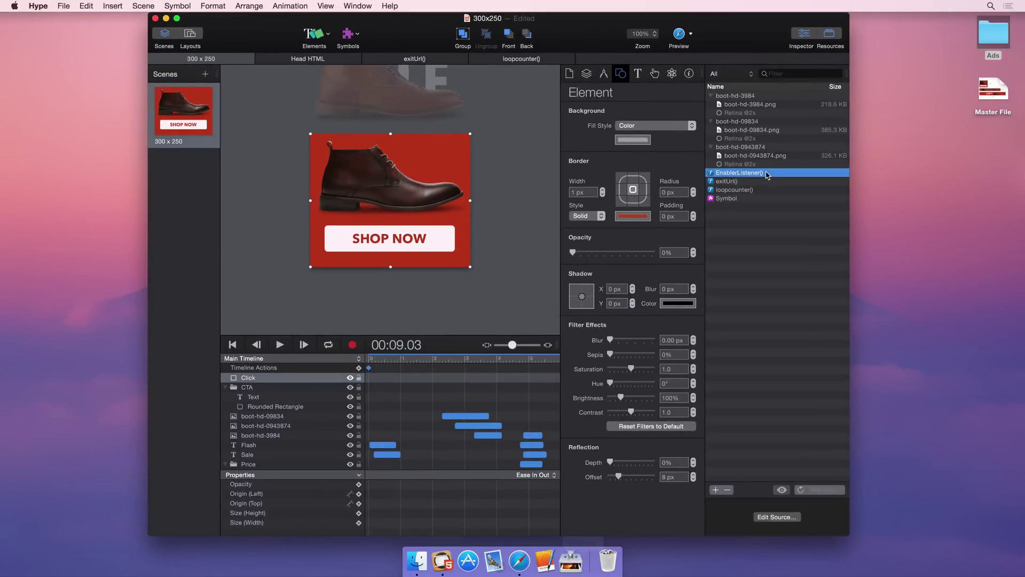
pyautogui.click(773, 517)
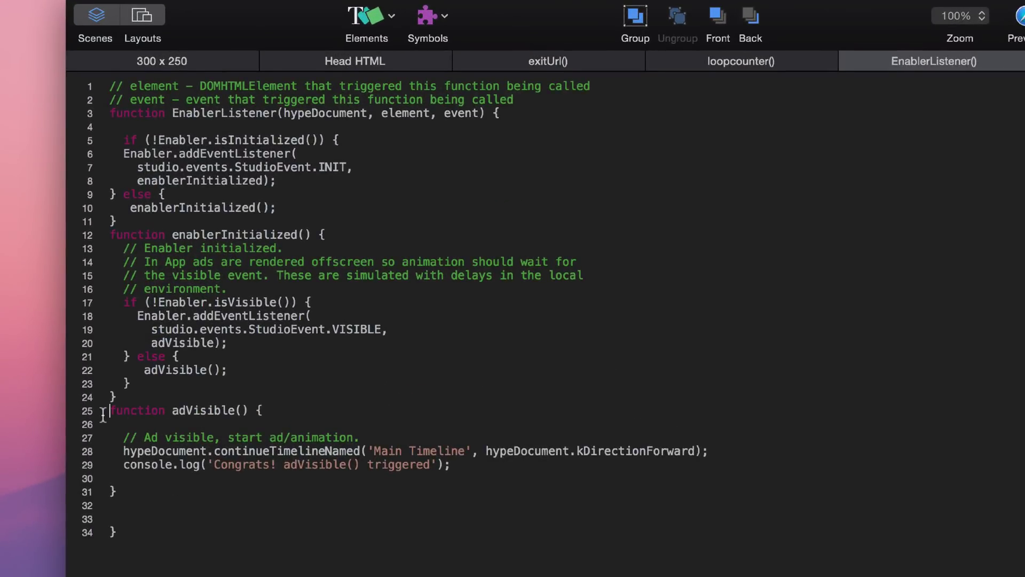
pyautogui.click(109, 451)
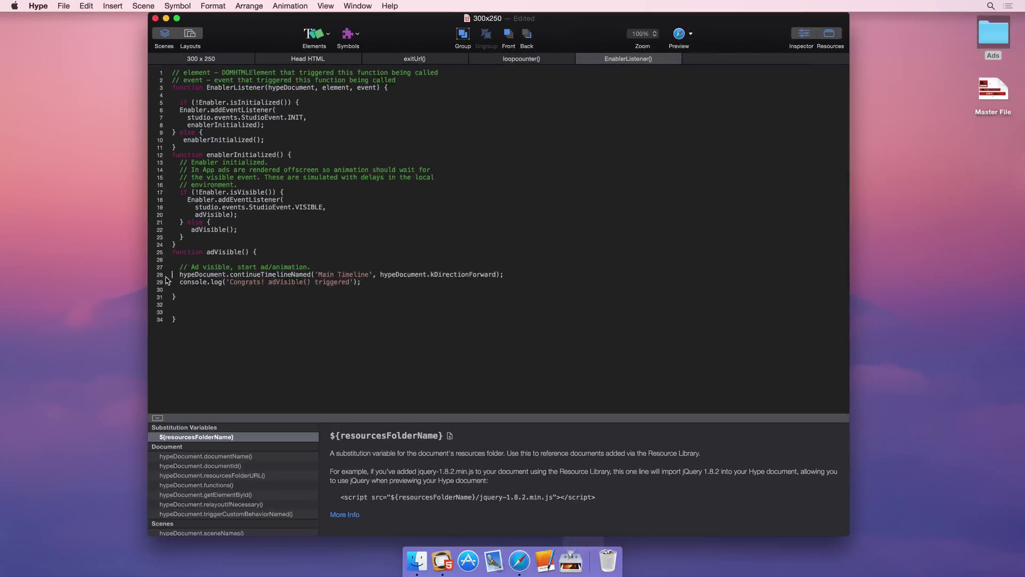
# Preview the 300x250 ad in Safari with the Web Inspector console showing.
pyautogui.press('super+Return')
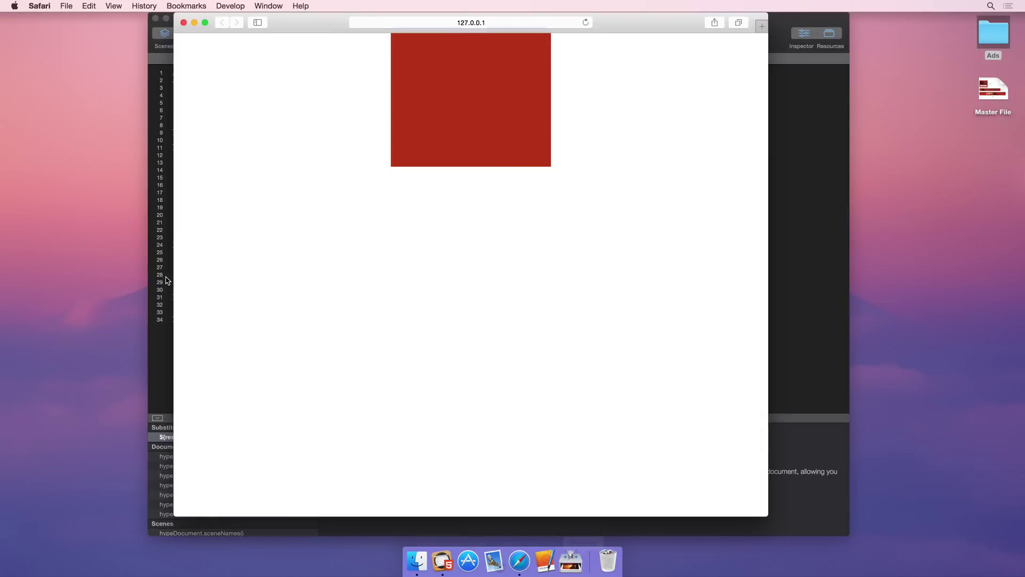
pyautogui.press('alt+super+c')
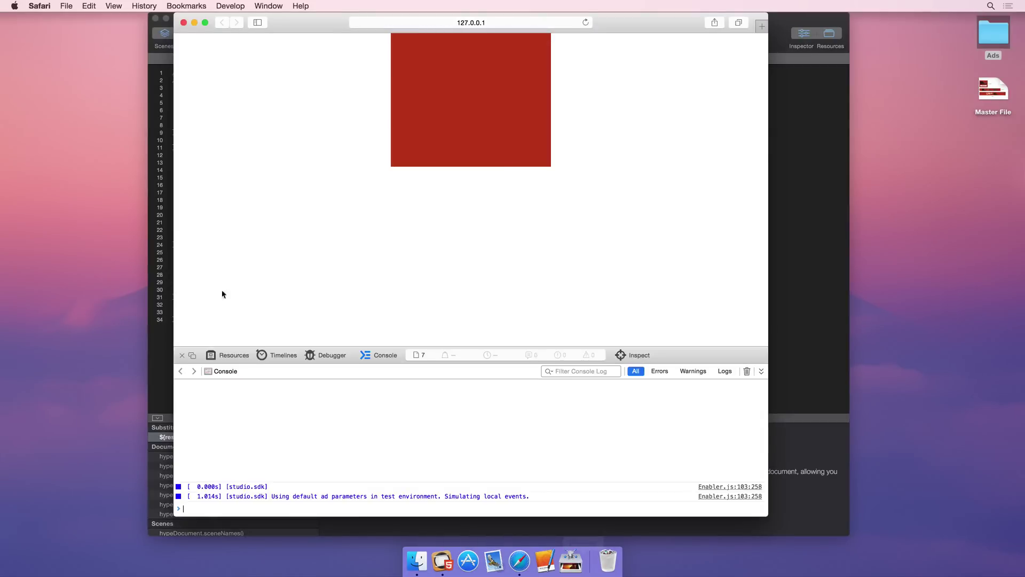